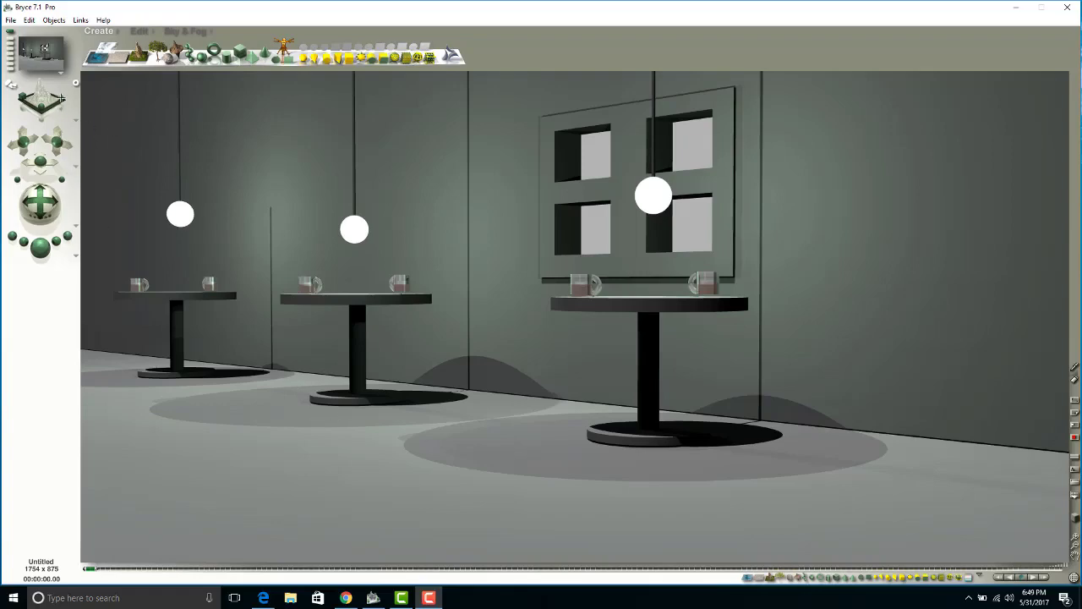
Step: In top view, drag the overlapping window group (Group 21) off the wall to the empty area above
{"action": "left_click", "coordinate": [40, 100]}
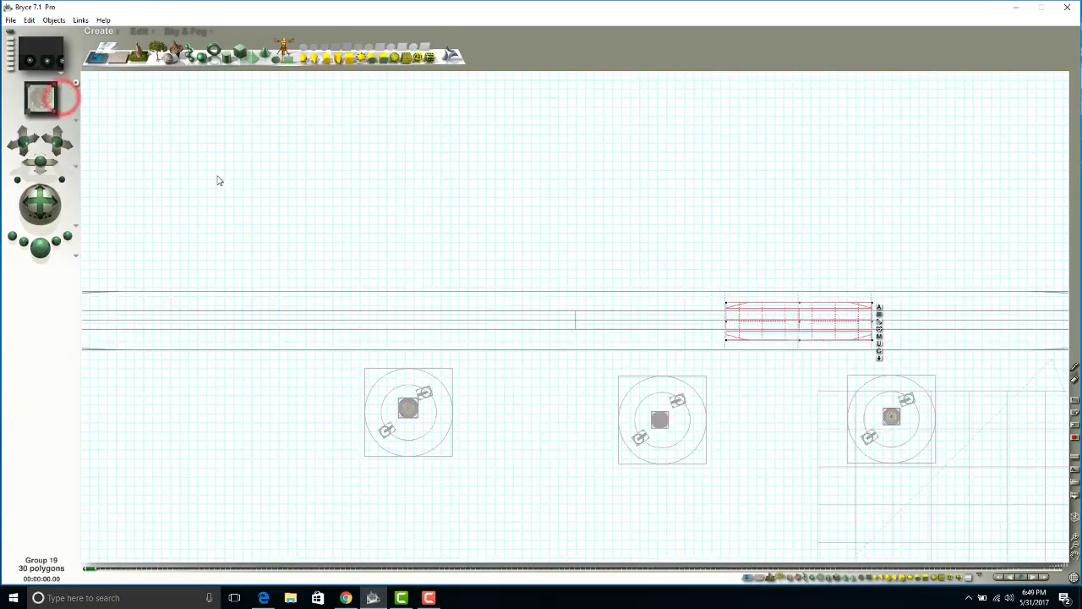
{"action": "left_click", "coordinate": [939, 300]}
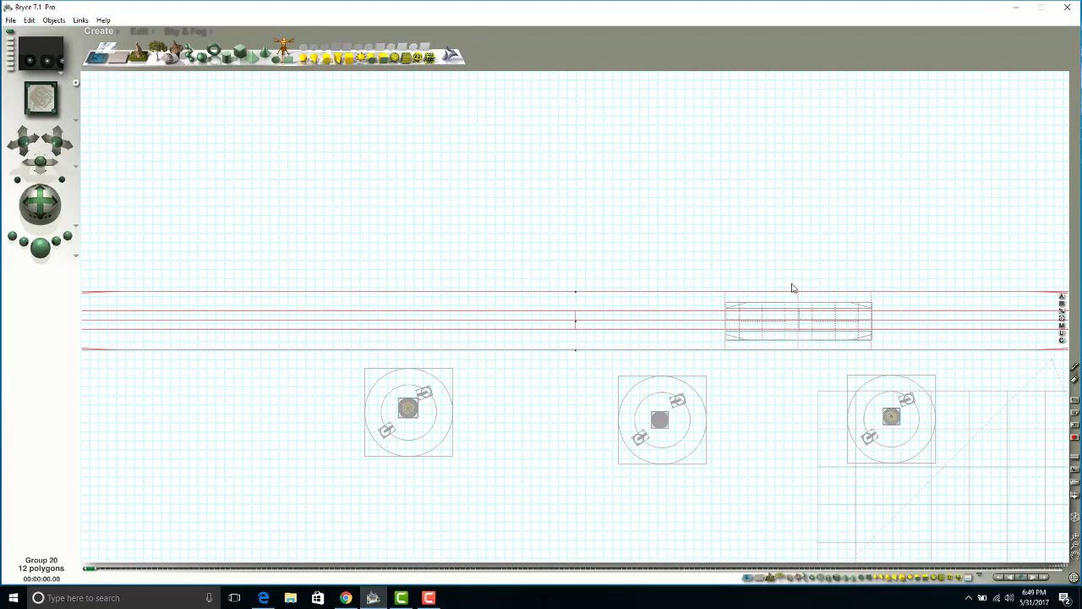
{"action": "left_click", "coordinate": [758, 265]}
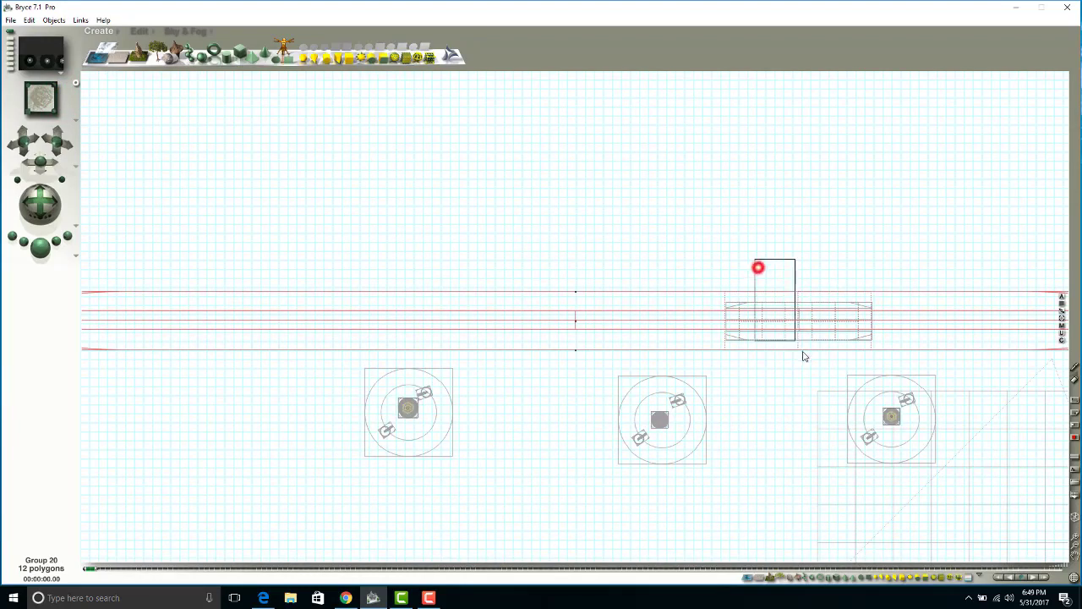
{"action": "left_click", "coordinate": [848, 339]}
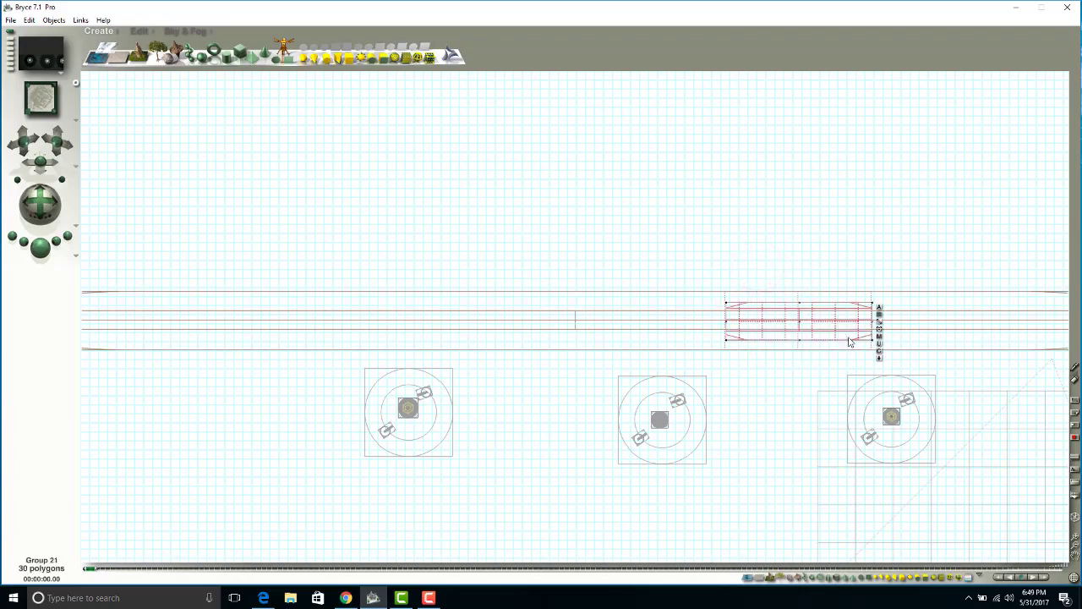
{"action": "left_click_drag", "start_coordinate": [851, 334], "coordinate": [852, 197]}
{"action": "left_click", "coordinate": [880, 255]}
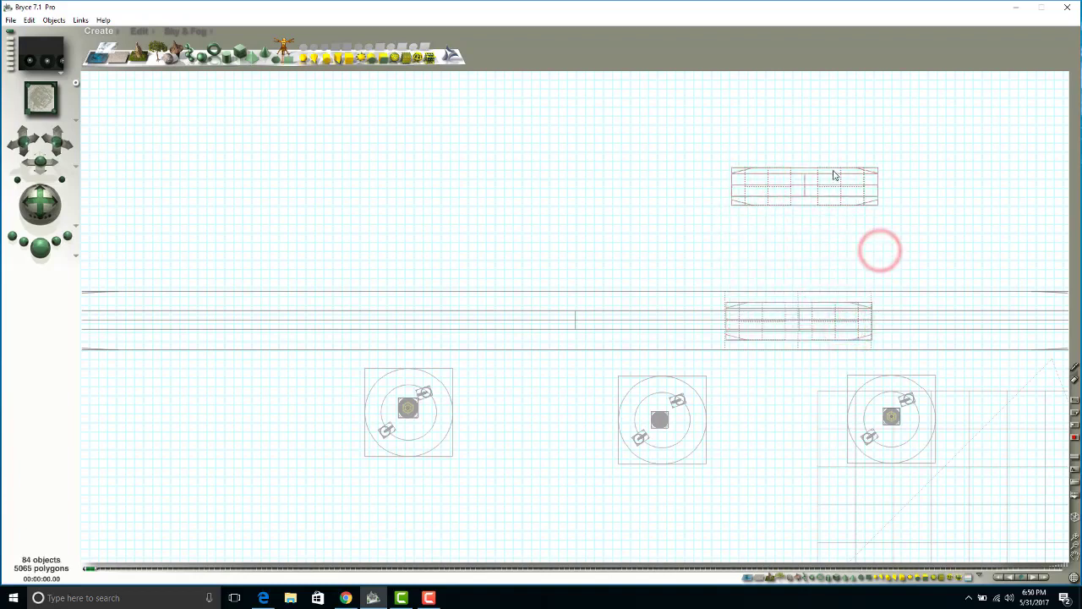
{"action": "left_click", "coordinate": [830, 298]}
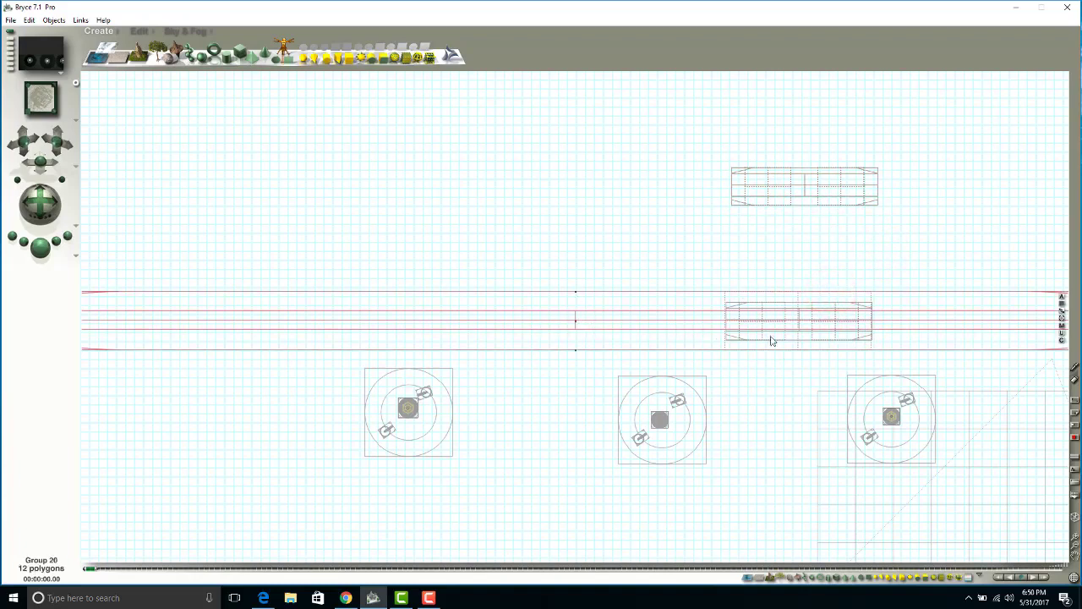
Step: Ungroup the wall and duplicate its window cutout as 'wall window cutout 1'
{"action": "left_click", "coordinate": [1065, 336]}
{"action": "left_click", "coordinate": [849, 271]}
{"action": "left_click", "coordinate": [810, 297]}
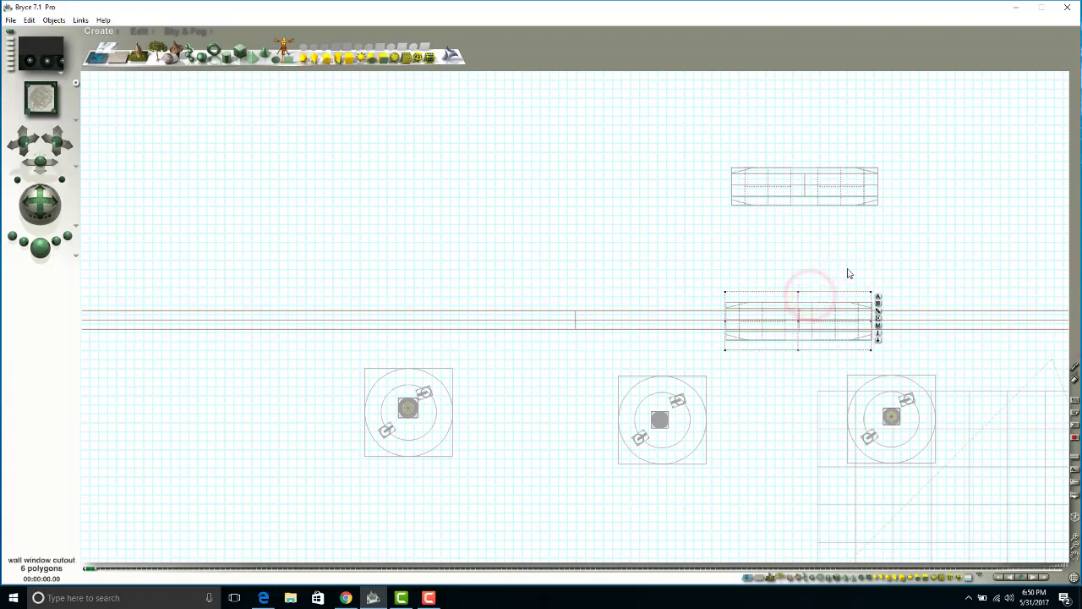
{"action": "key", "text": "ctrl+f"}
{"action": "key", "text": "ctrl+equal"}
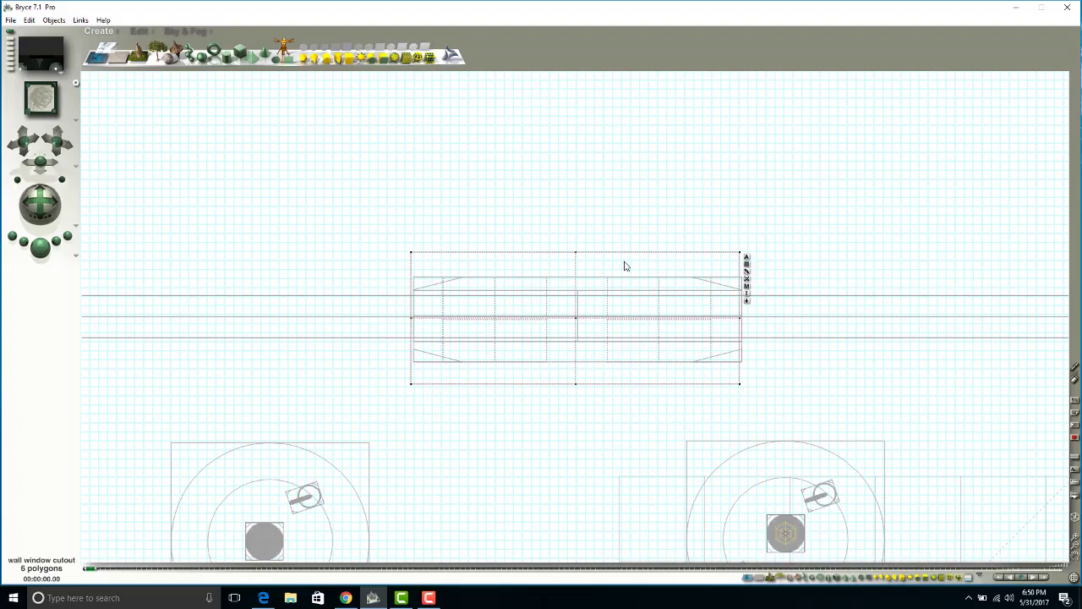
{"action": "key", "text": "ctrl+d"}
{"action": "key", "text": "ctrl+minus"}
{"action": "key", "text": "ctrl+minus"}
{"action": "key", "text": "ctrl+minus"}
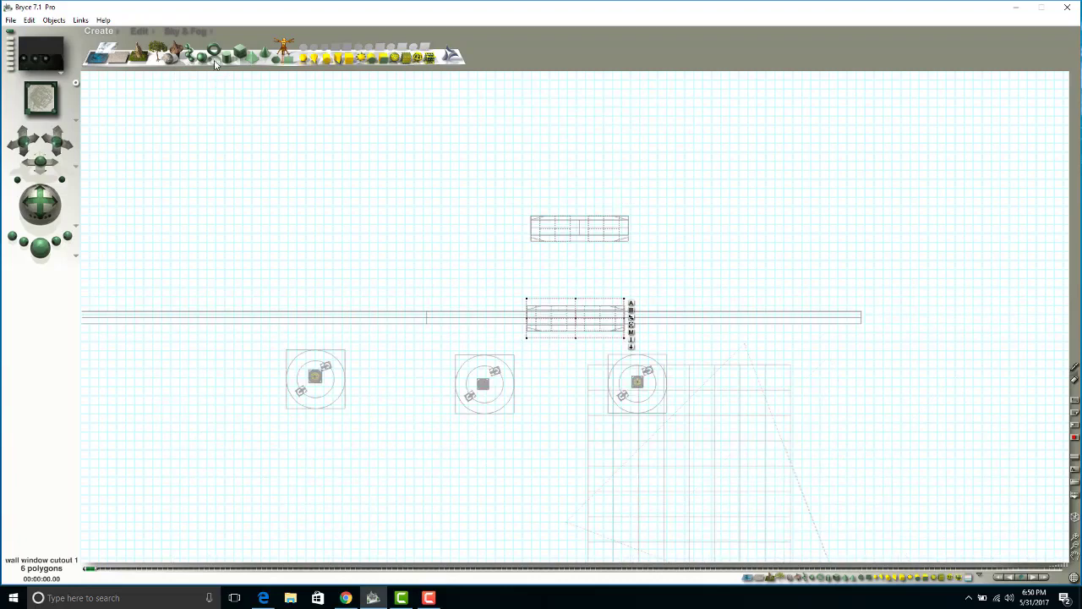
Step: Reposition the two cutout copies left along the wall, spaced apart from the original
{"action": "left_click", "coordinate": [140, 31]}
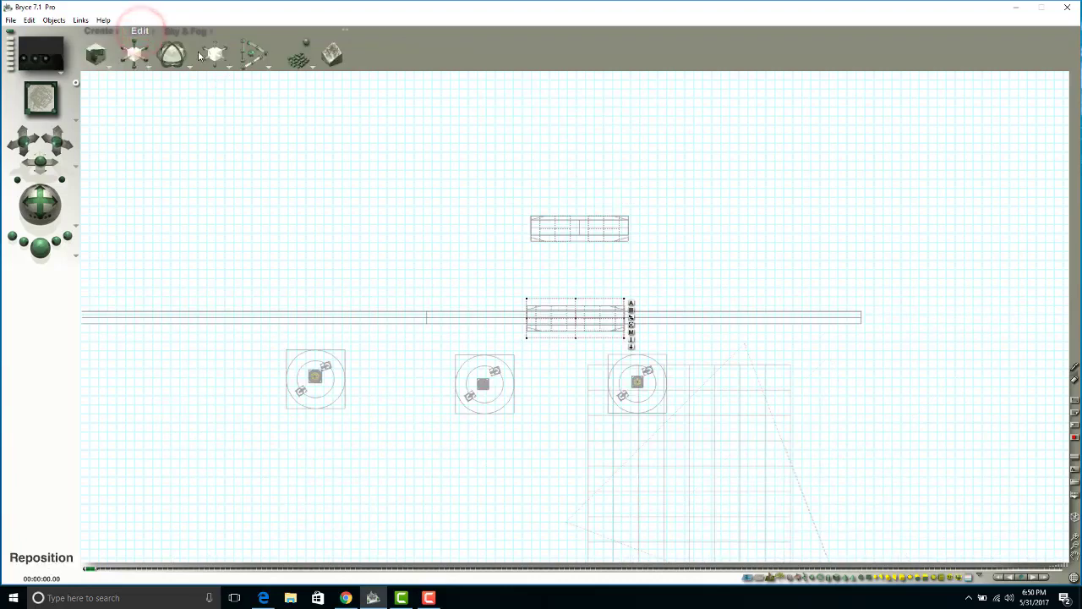
{"action": "left_click_drag", "start_coordinate": [213, 54], "coordinate": [38, 54]}
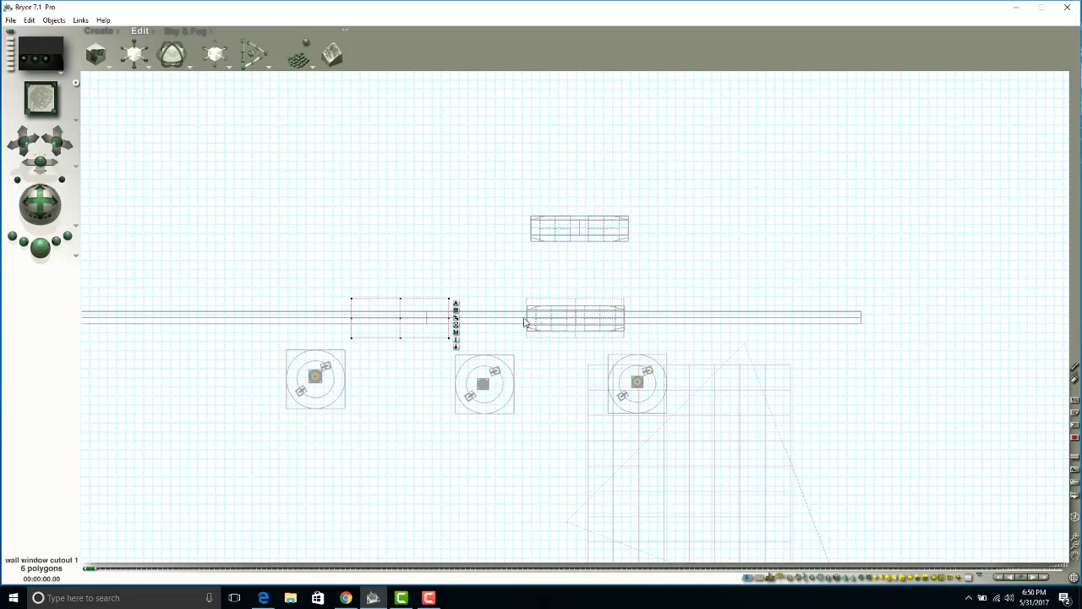
{"action": "left_click", "coordinate": [400, 299]}
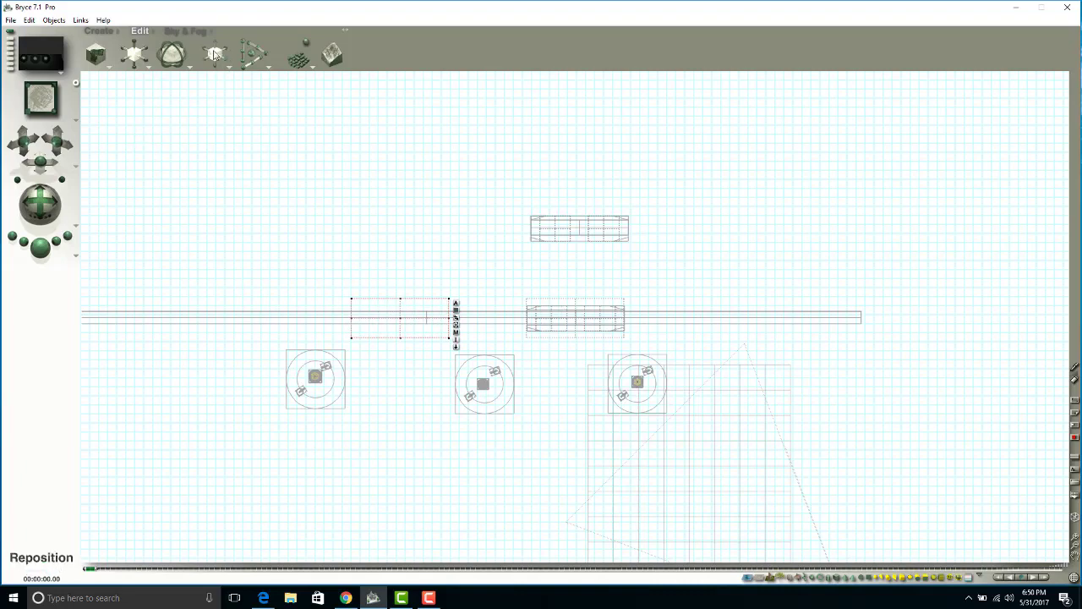
{"action": "left_click_drag", "start_coordinate": [213, 54], "coordinate": [219, 56]}
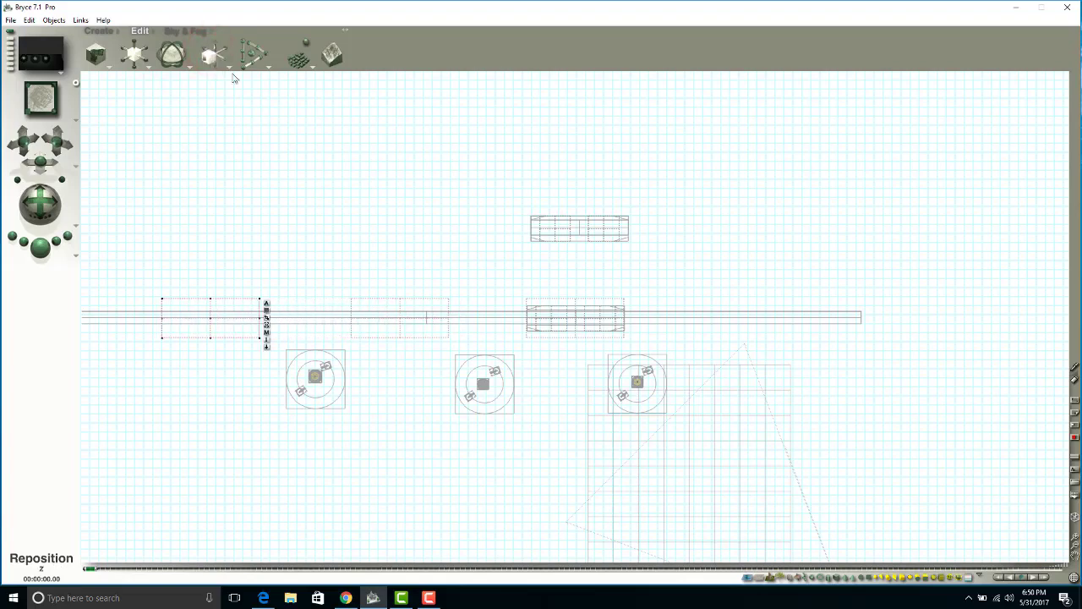
Step: Select the wall plus all three window cutouts and group them into one object
{"action": "left_click", "coordinate": [303, 317]}
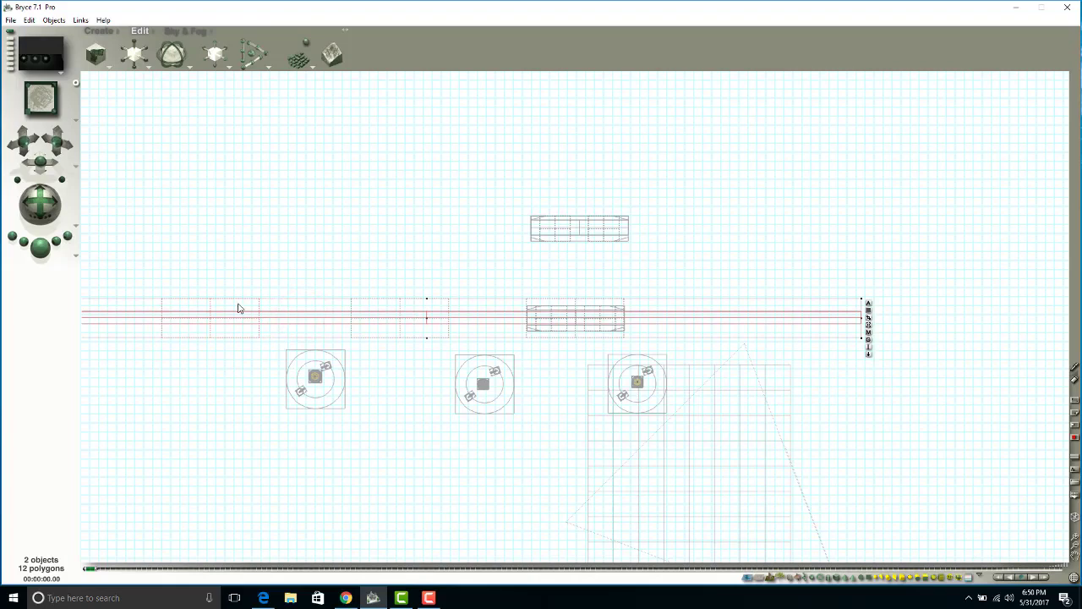
{"action": "left_click", "coordinate": [355, 305], "text": "shift"}
{"action": "left_click_drag", "start_coordinate": [163, 260], "coordinate": [472, 340]}
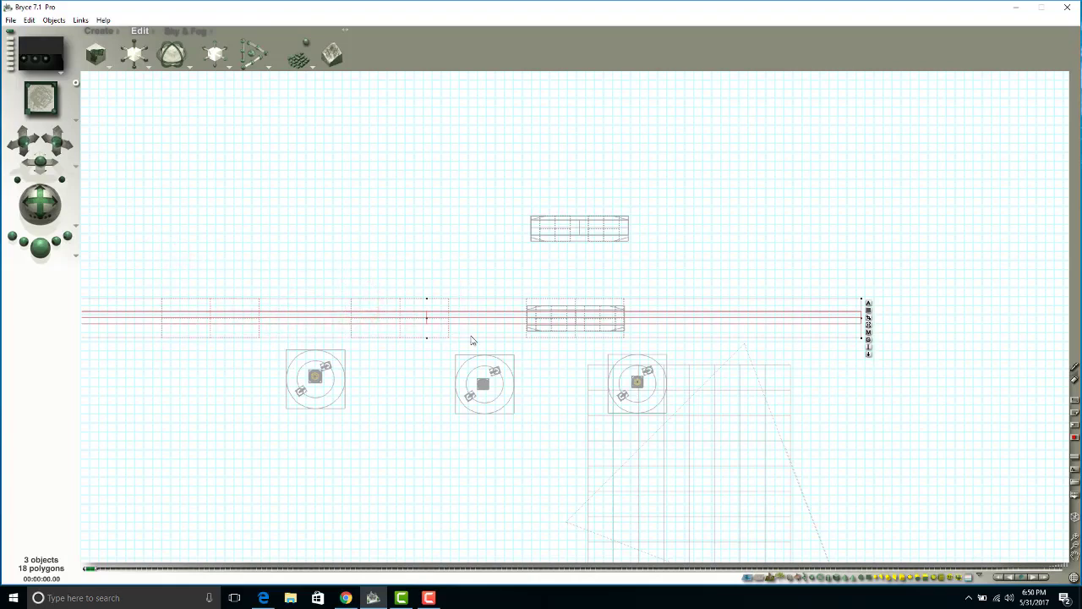
{"action": "left_click", "coordinate": [597, 304], "text": "shift"}
{"action": "left_click", "coordinate": [867, 338]}
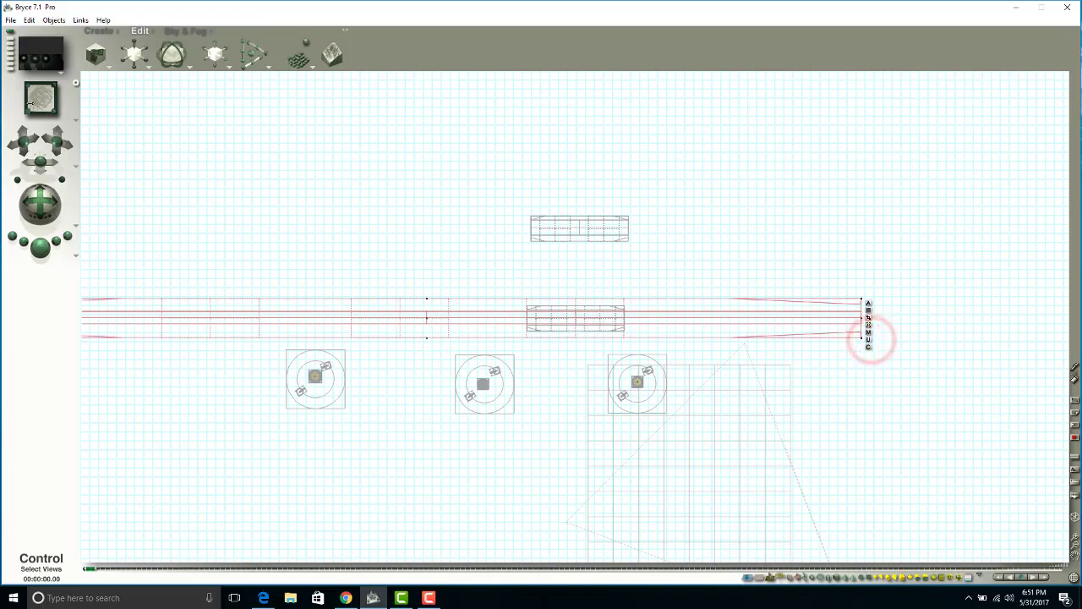
Step: Move the spare window unit onto the wall and slide it left into the leftmost opening
{"action": "left_click", "coordinate": [592, 238]}
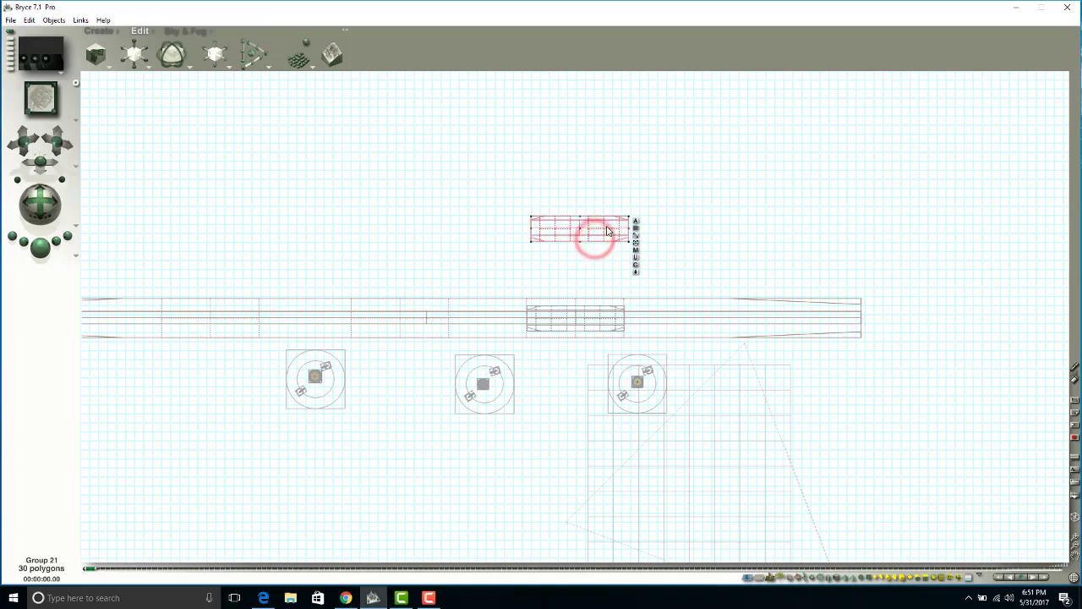
{"action": "left_click_drag", "start_coordinate": [606, 225], "coordinate": [427, 315]}
{"action": "left_click", "coordinate": [33, 100]}
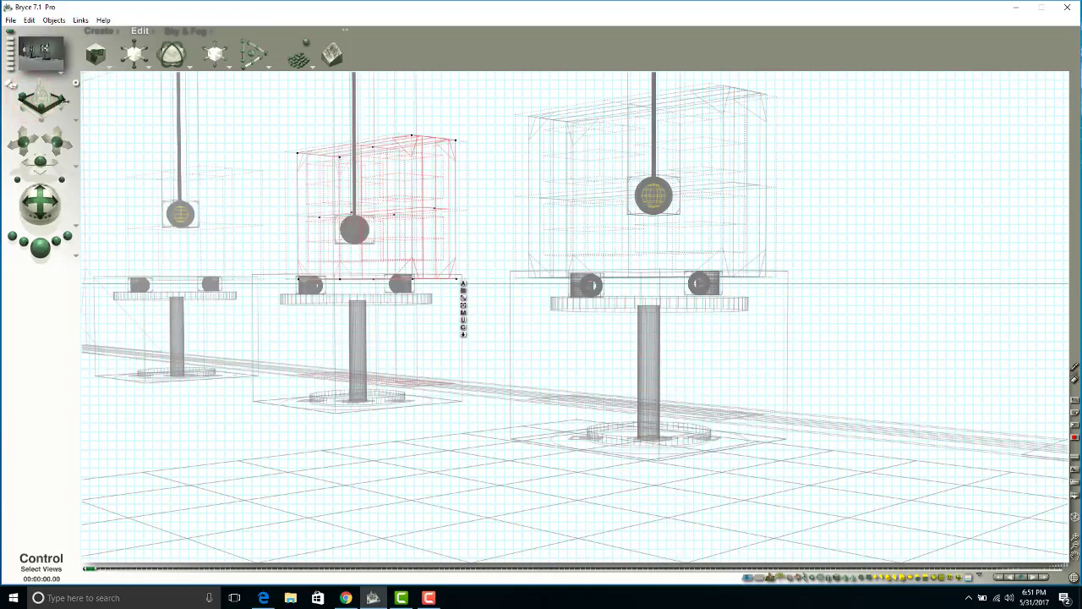
{"action": "left_click", "coordinate": [65, 100]}
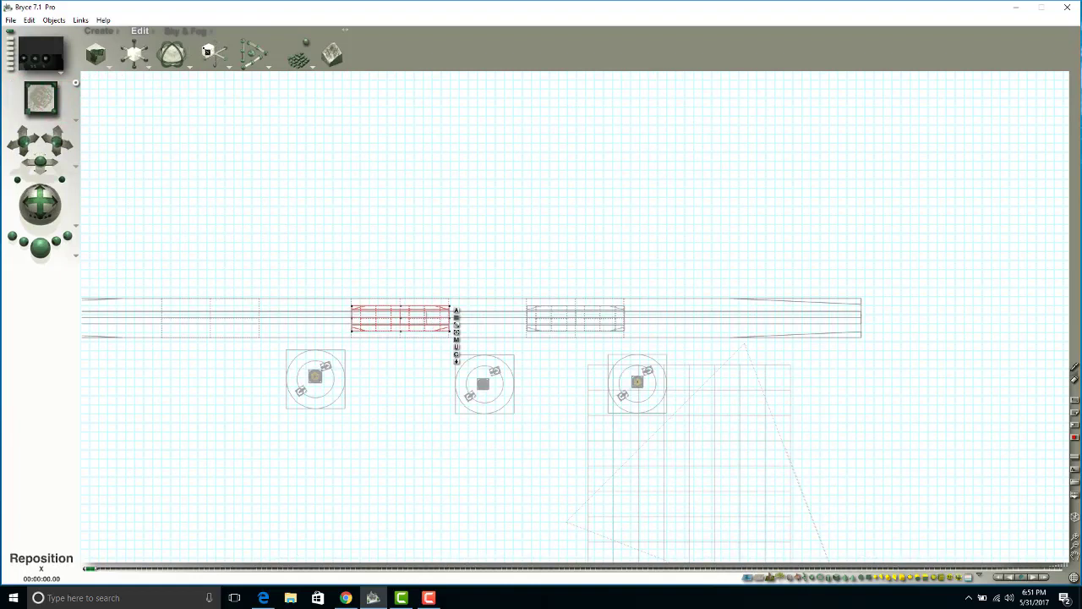
{"action": "left_click_drag", "start_coordinate": [208, 50], "coordinate": [115, 51]}
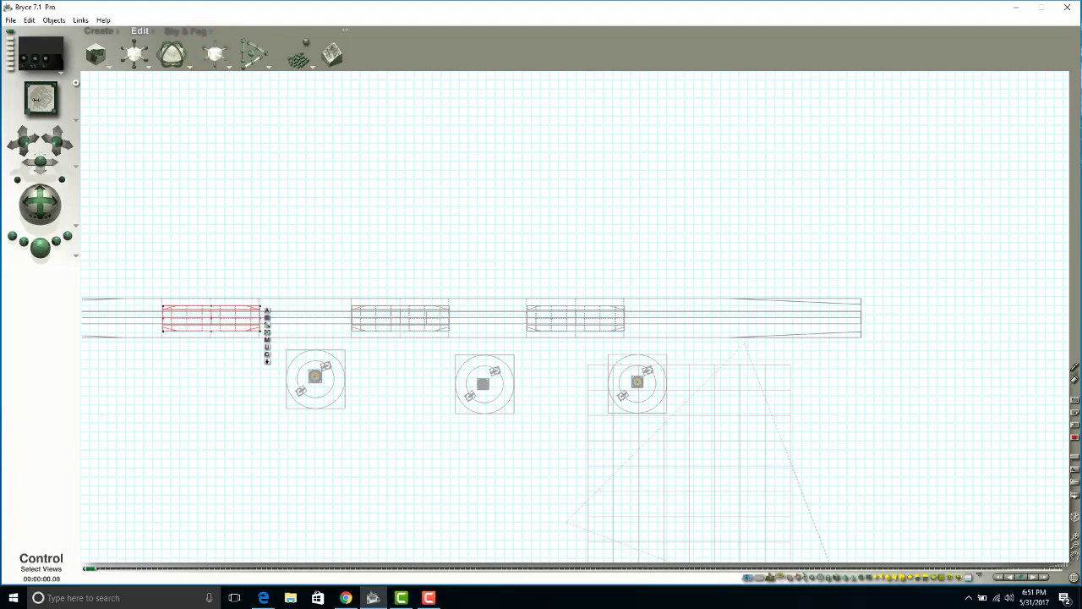
Step: Render the camera view to confirm windows sit behind all three tables
{"action": "left_click", "coordinate": [26, 89]}
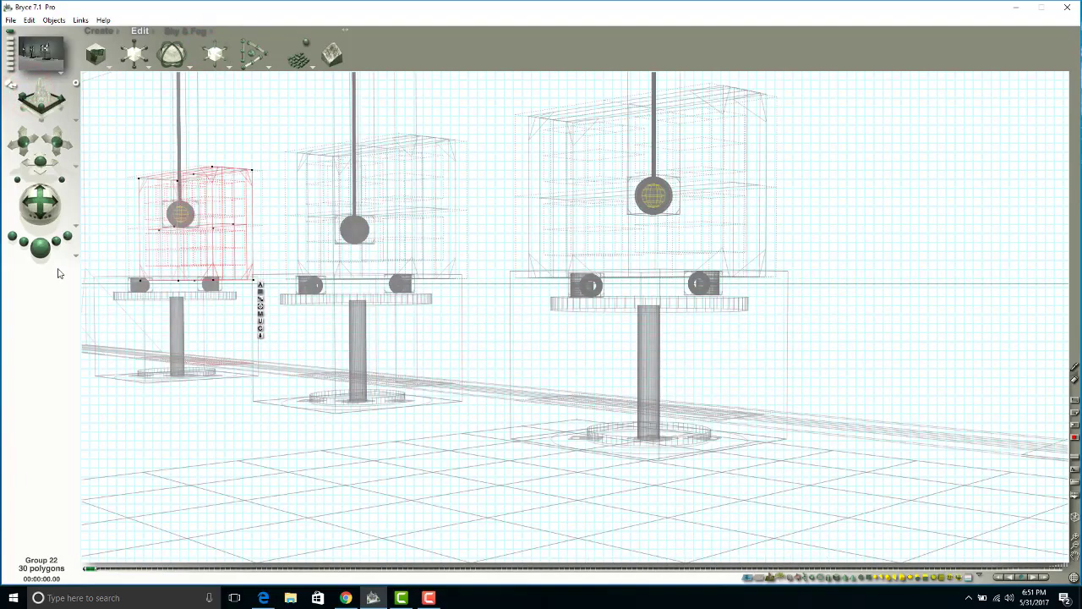
{"action": "left_click", "coordinate": [41, 247]}
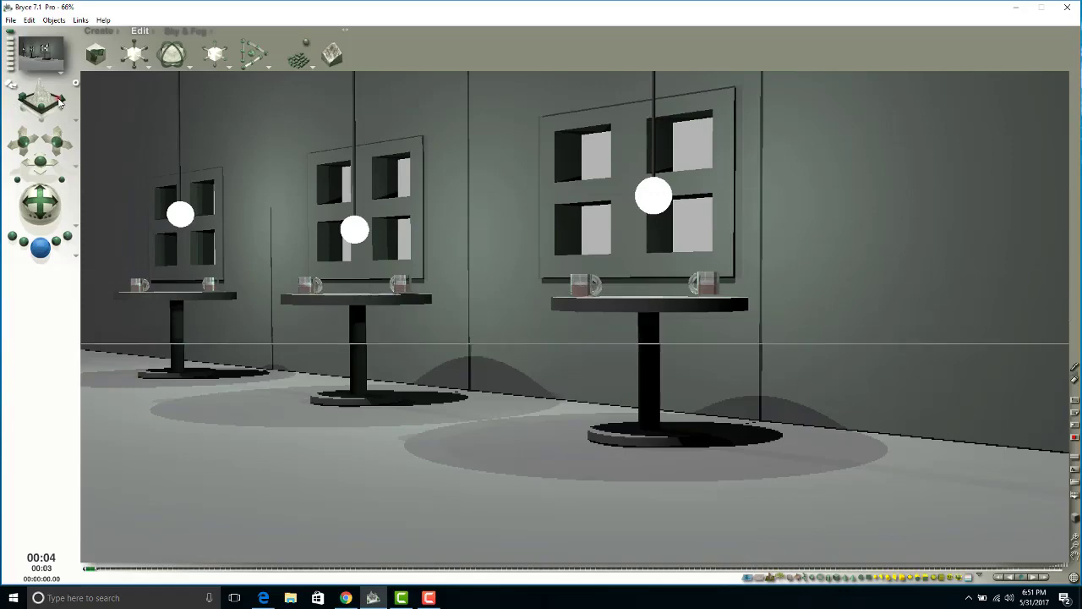
{"action": "left_click", "coordinate": [58, 99]}
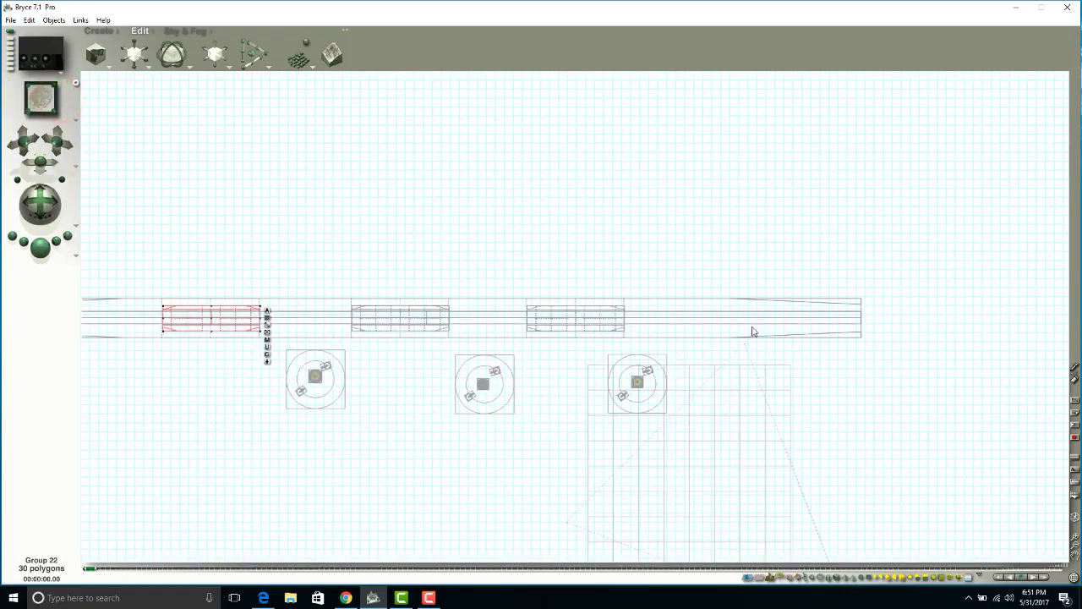
{"action": "left_click", "coordinate": [752, 328]}
{"action": "left_click", "coordinate": [15, 88]}
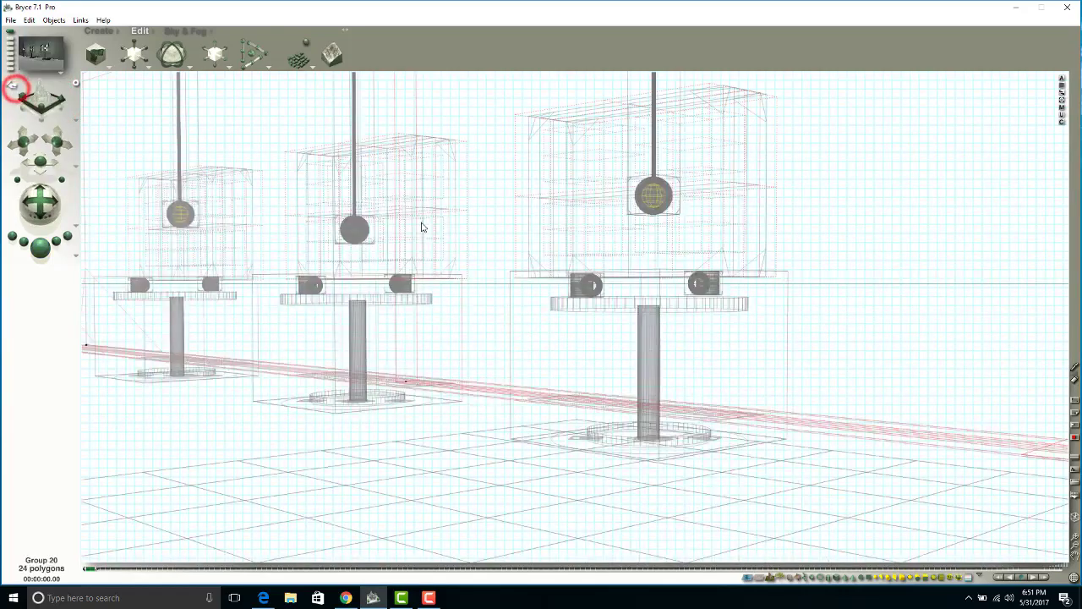
Step: Give the wall the Metals 'Auto Paint: Green Trance' material and render to preview it
{"action": "left_click", "coordinate": [153, 31]}
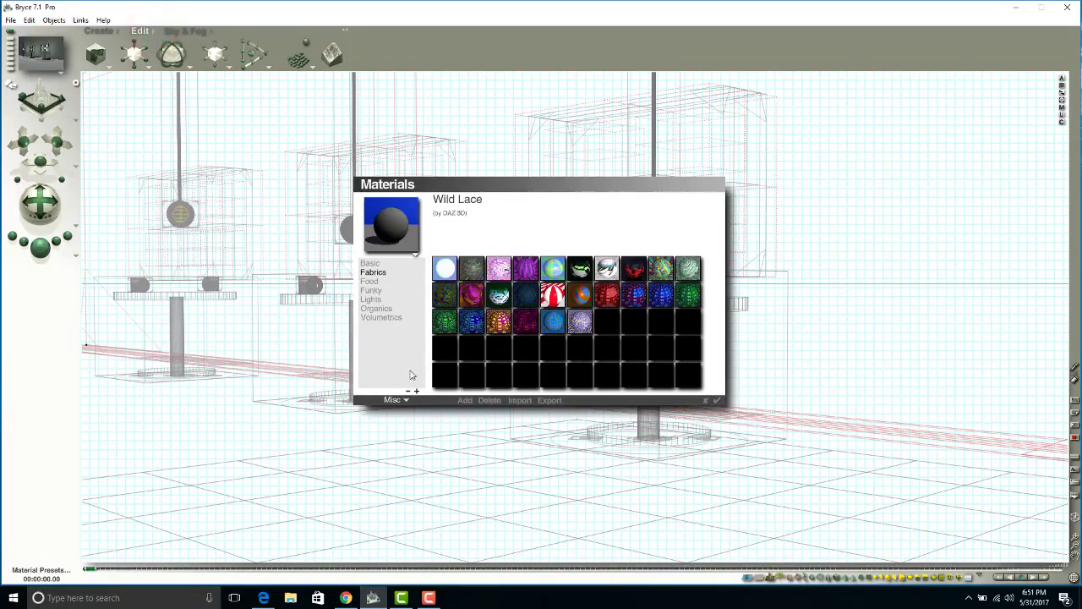
{"action": "left_click", "coordinate": [405, 399]}
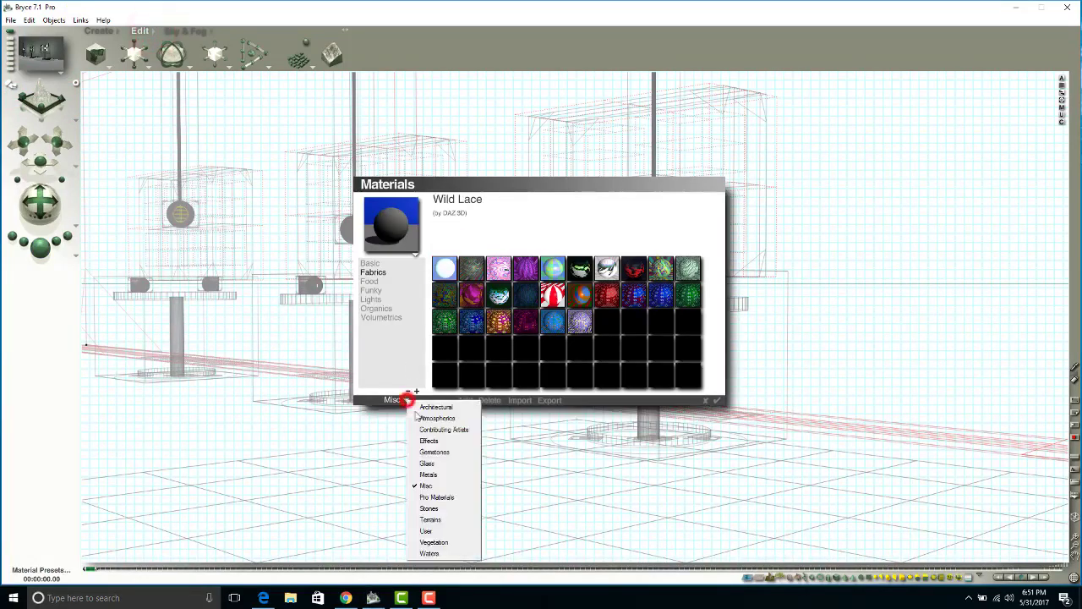
{"action": "left_click", "coordinate": [465, 476]}
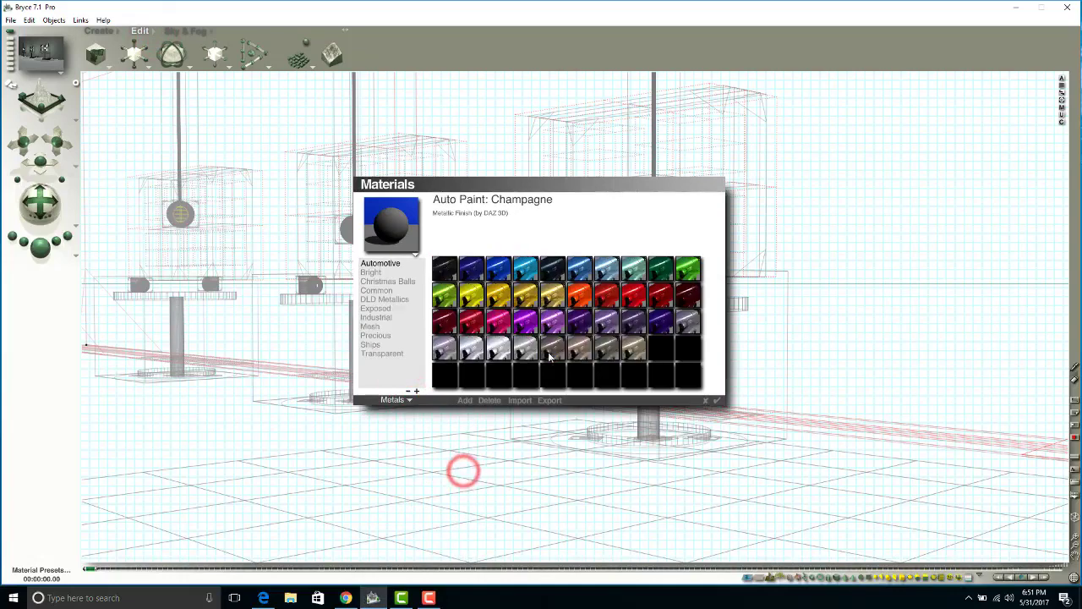
{"action": "left_click", "coordinate": [636, 270]}
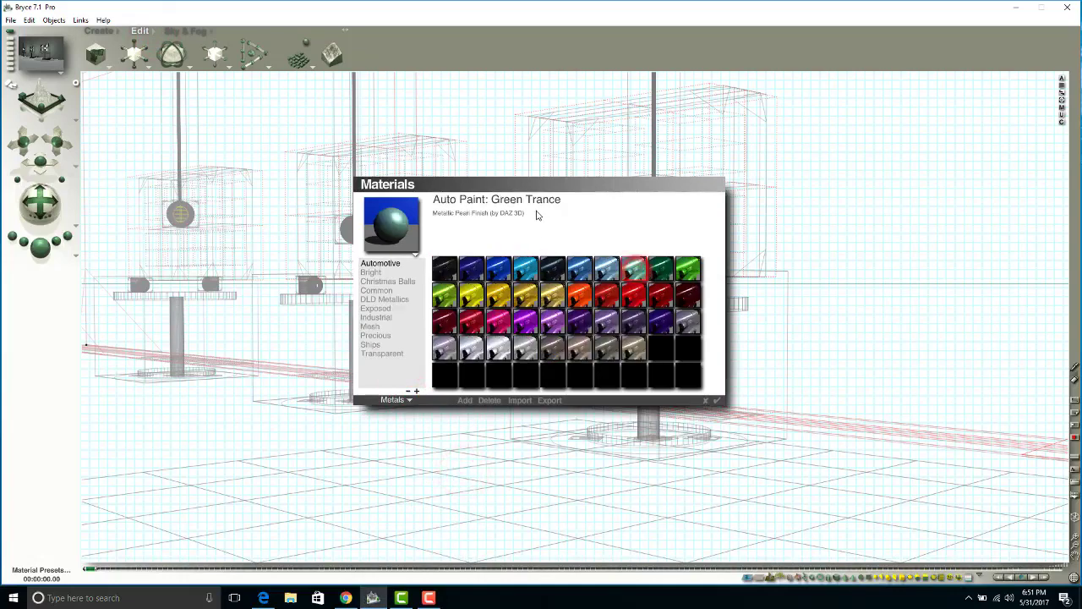
{"action": "left_click", "coordinate": [716, 399]}
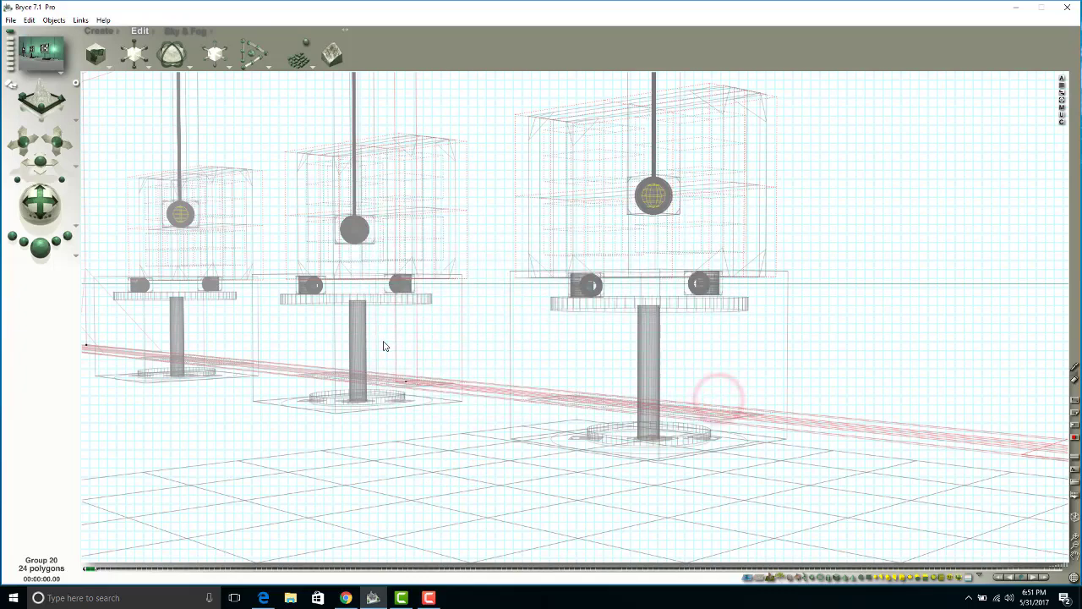
{"action": "left_click", "coordinate": [40, 246]}
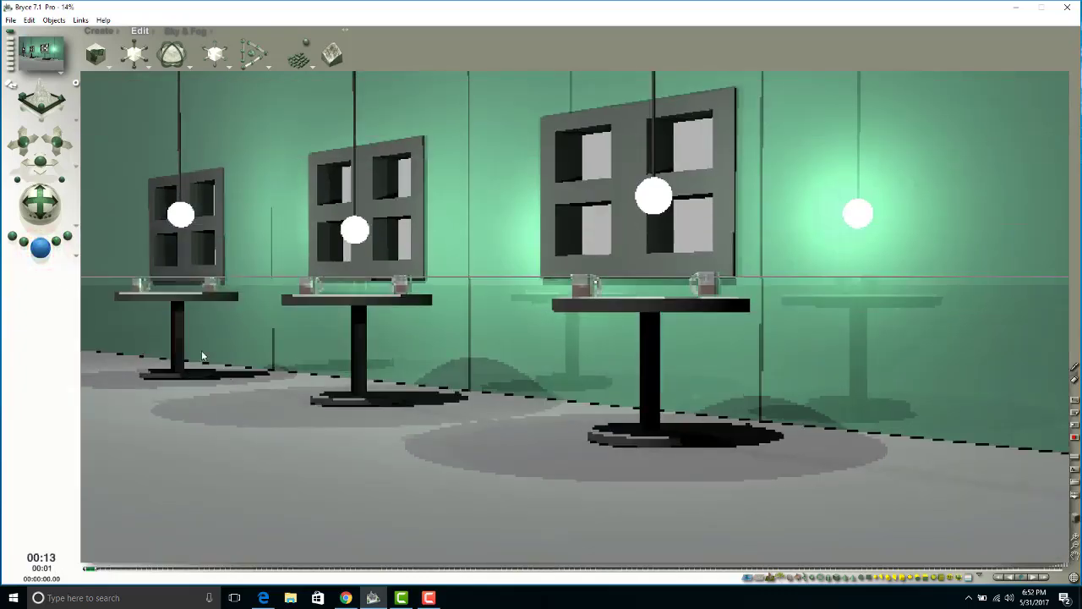
{"action": "left_click", "coordinate": [58, 102]}
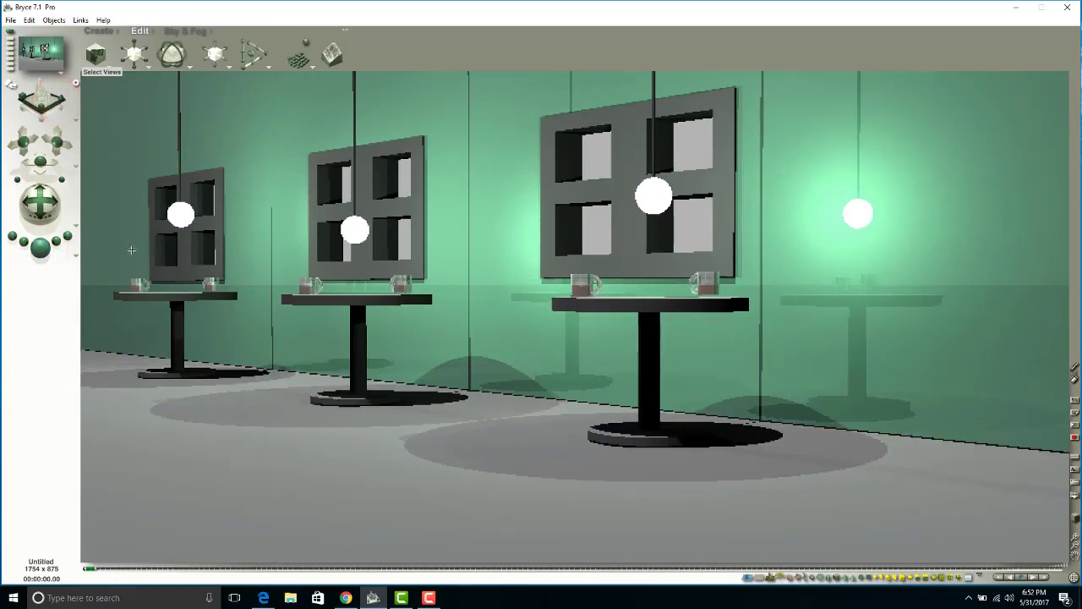
Step: Apply the Misc 'Classic Checkerboard' material to the floor plane
{"action": "left_click", "coordinate": [65, 101]}
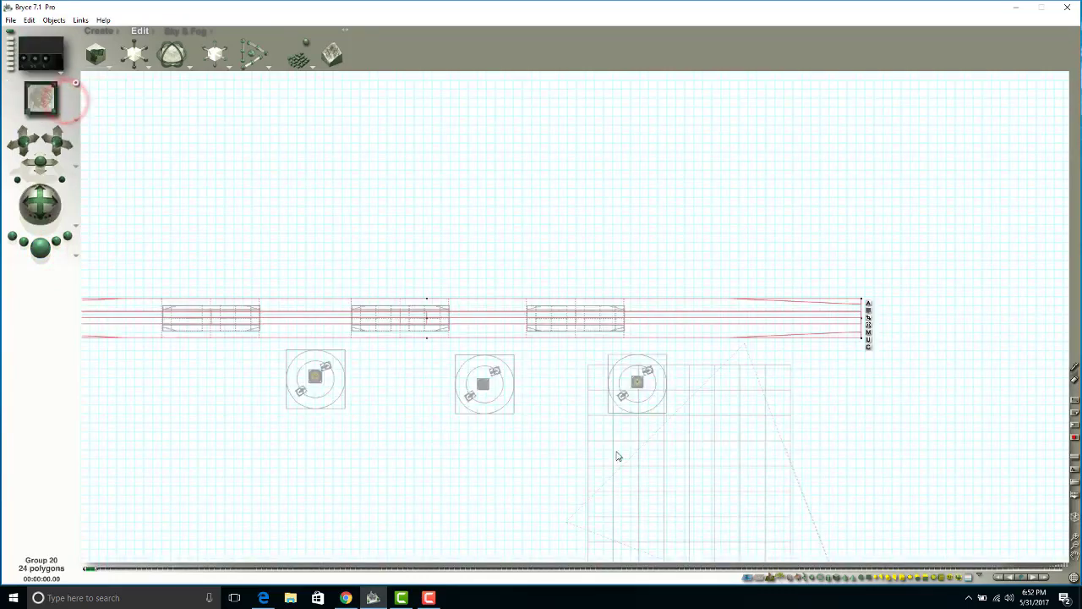
{"action": "left_click", "coordinate": [679, 455]}
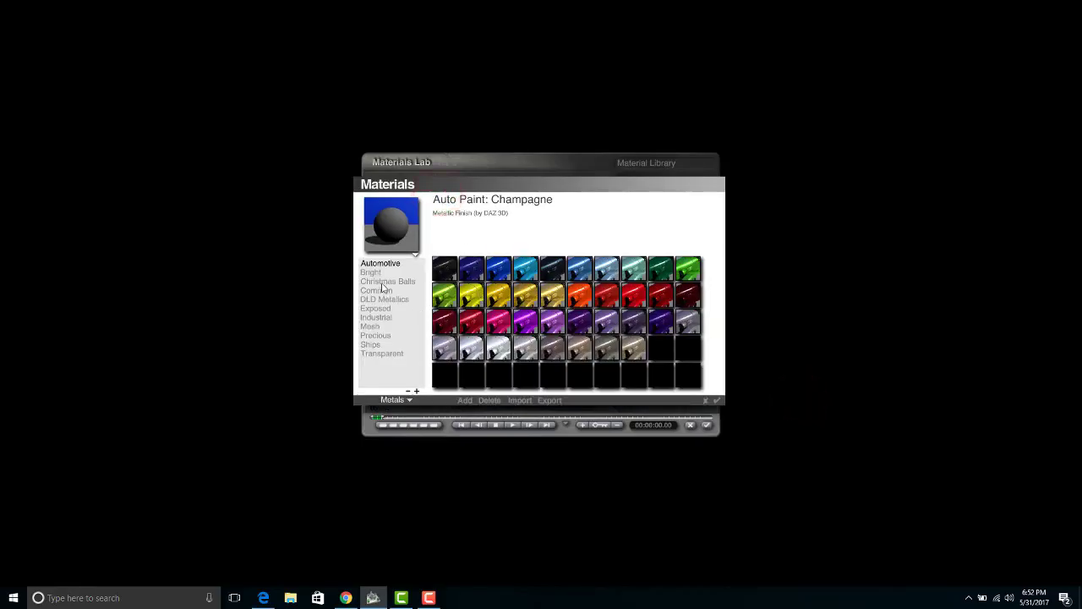
{"action": "left_click", "coordinate": [410, 401]}
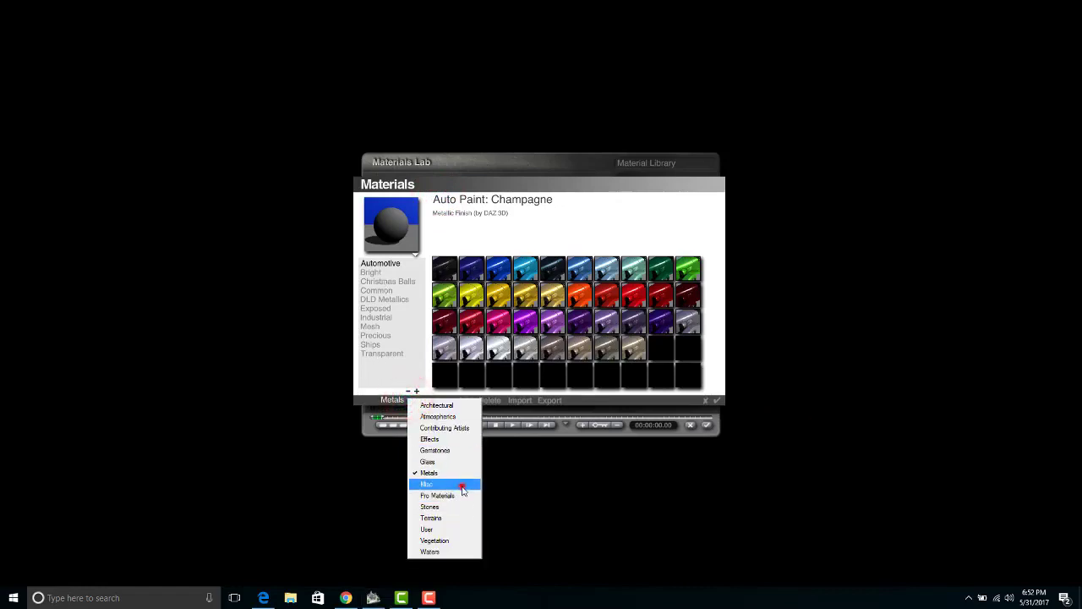
{"action": "left_click", "coordinate": [462, 484]}
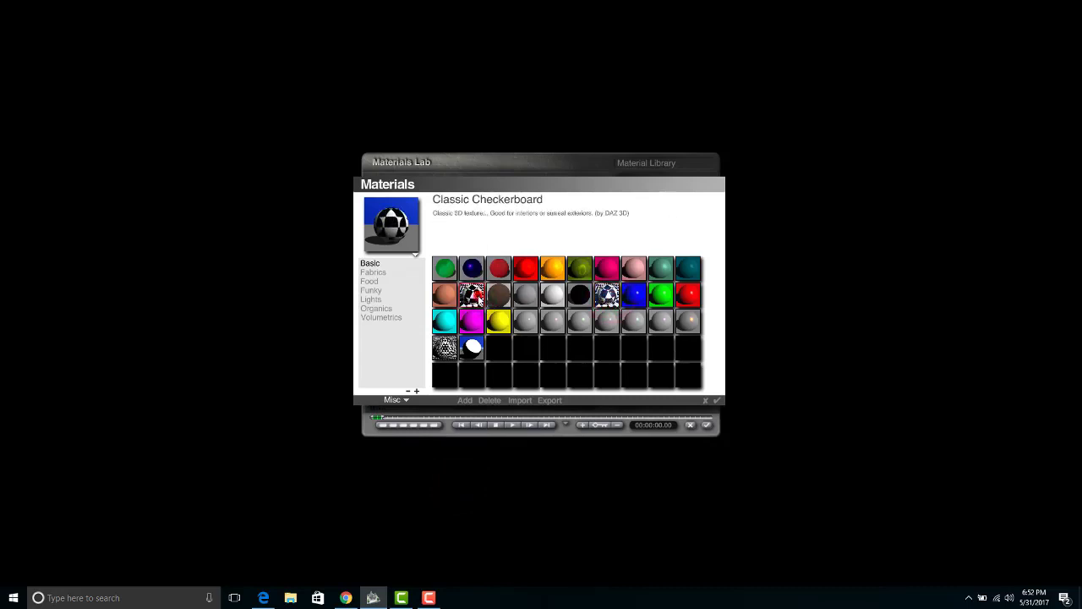
{"action": "left_click", "coordinate": [714, 401]}
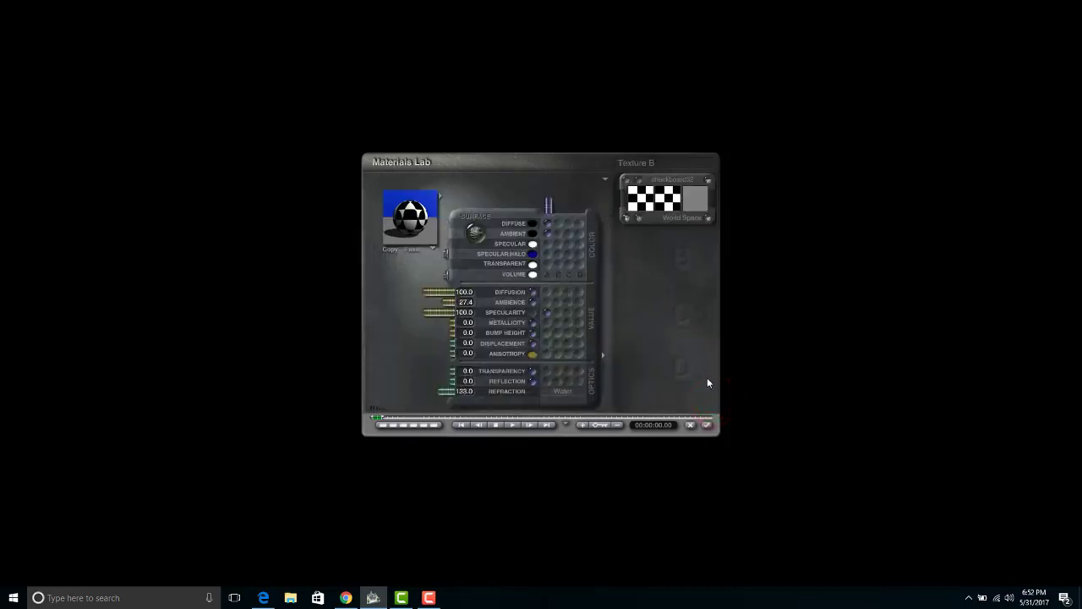
{"action": "left_click", "coordinate": [712, 427]}
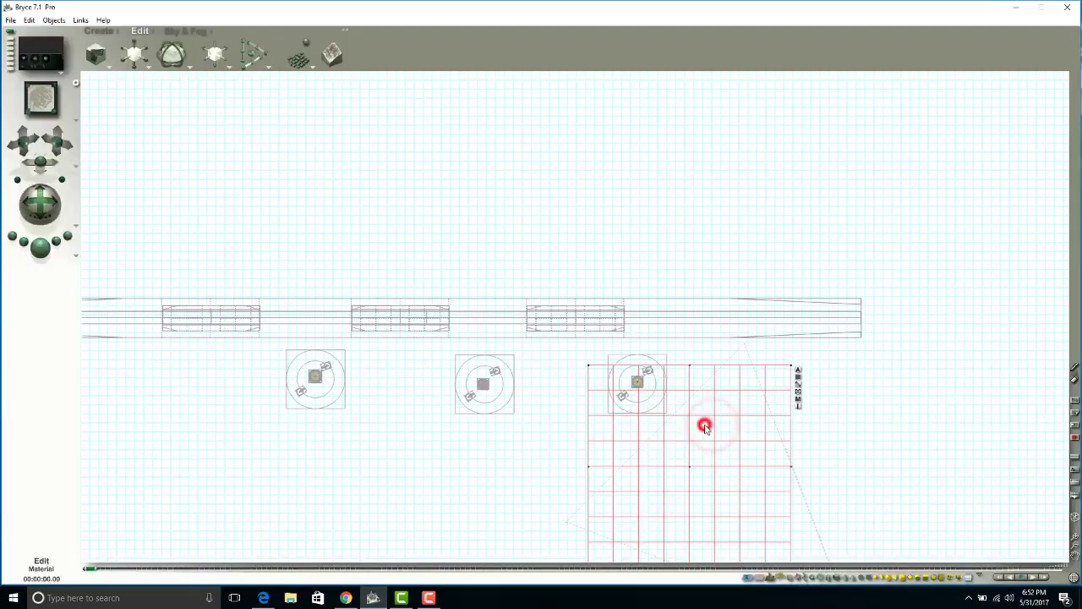
Step: Render the camera view to preview the black-and-white checkered floor
{"action": "left_click", "coordinate": [23, 95]}
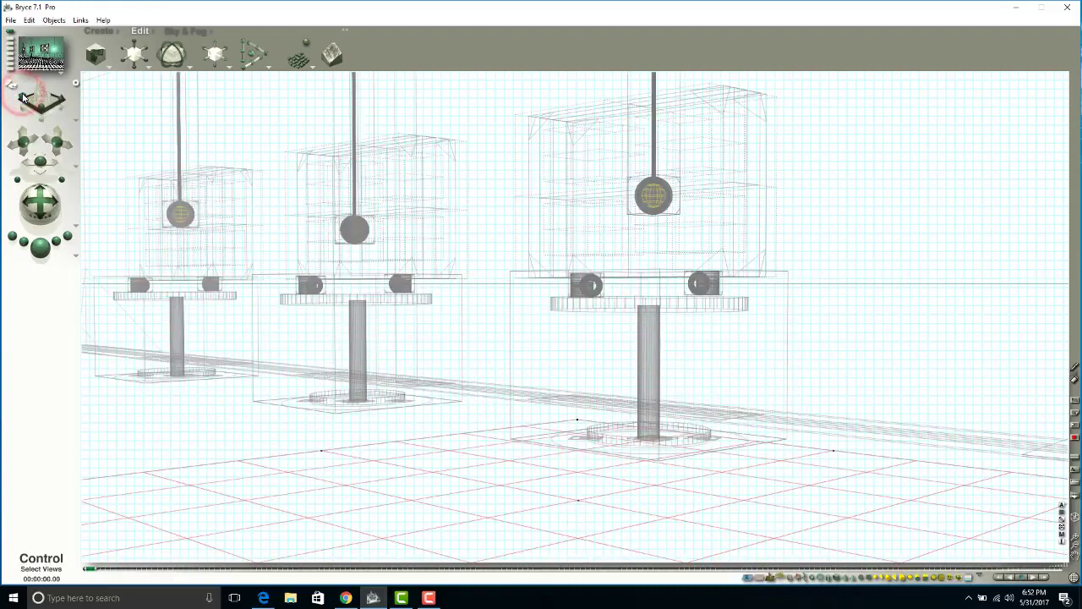
{"action": "left_click", "coordinate": [39, 247]}
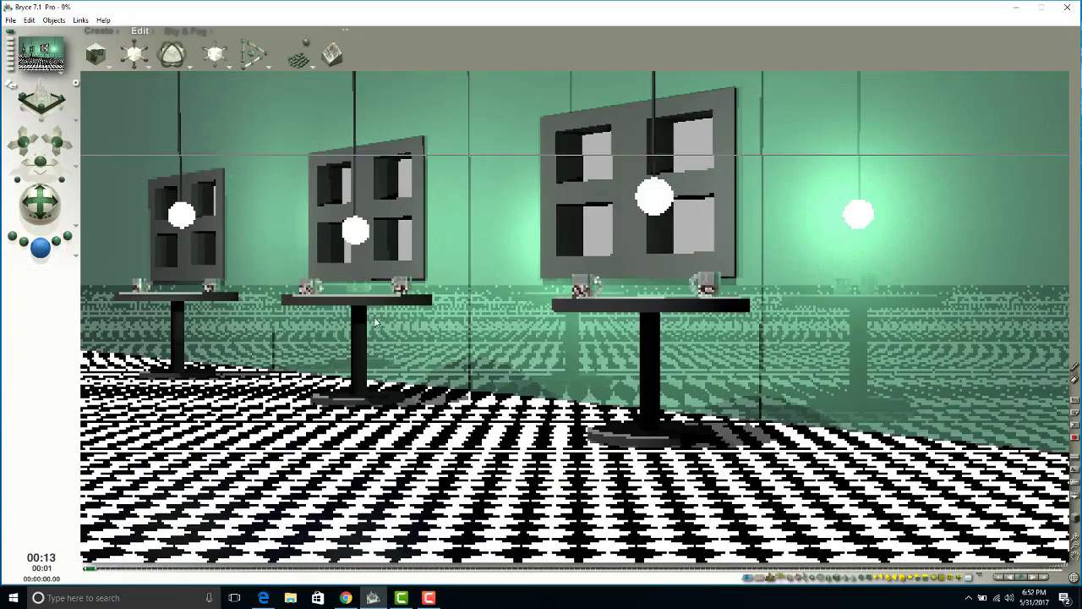
{"action": "left_click", "coordinate": [59, 100]}
Step: Swap the floor material for Basic 'Bryce TerraCotta' and render the camera view
{"action": "left_click", "coordinate": [59, 100]}
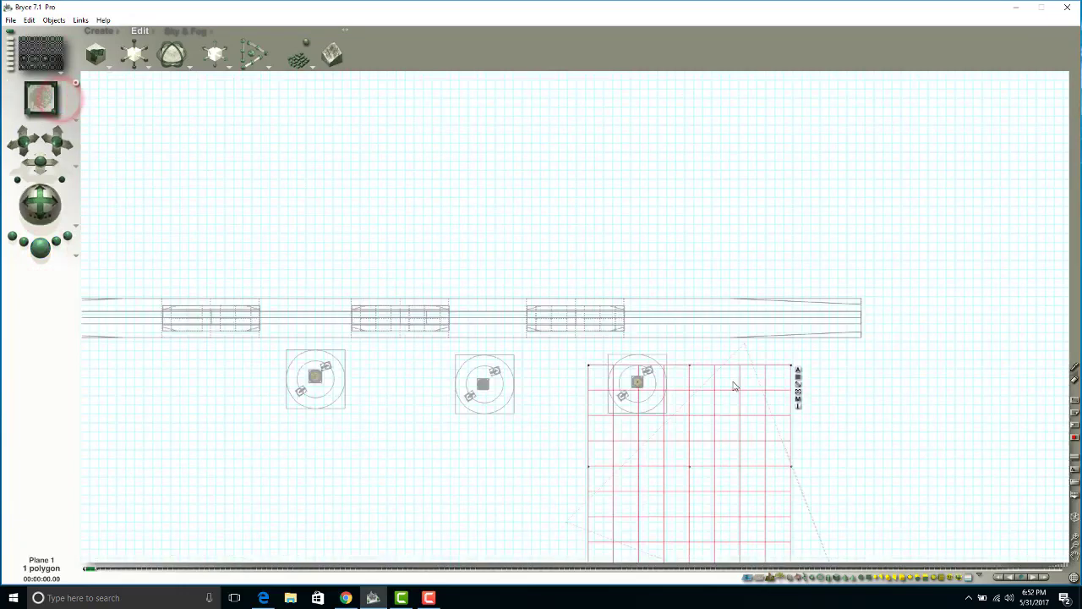
{"action": "left_click", "coordinate": [800, 398]}
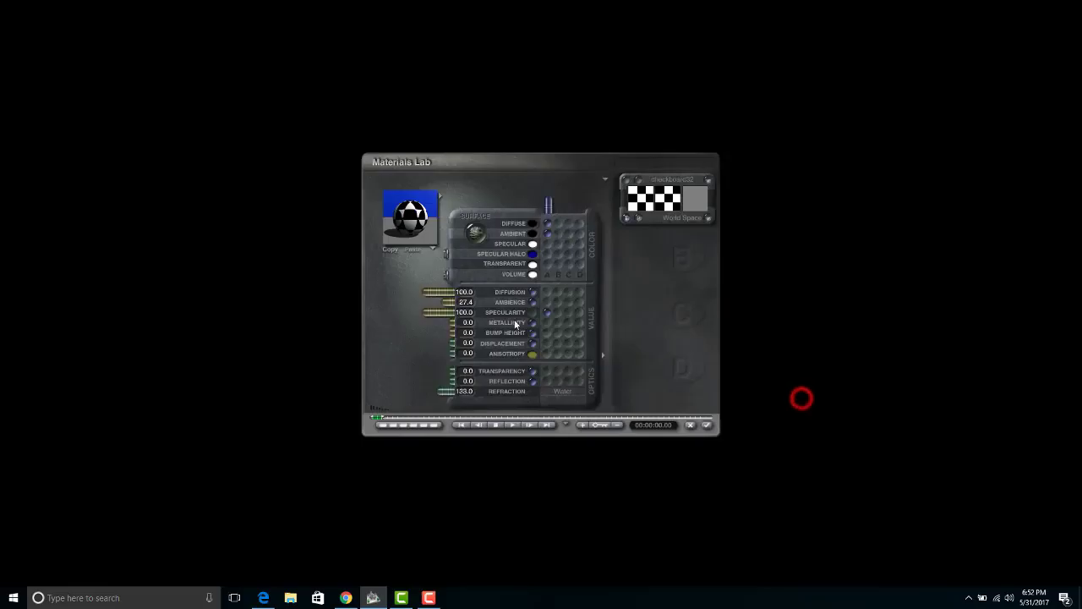
{"action": "left_click", "coordinate": [440, 200]}
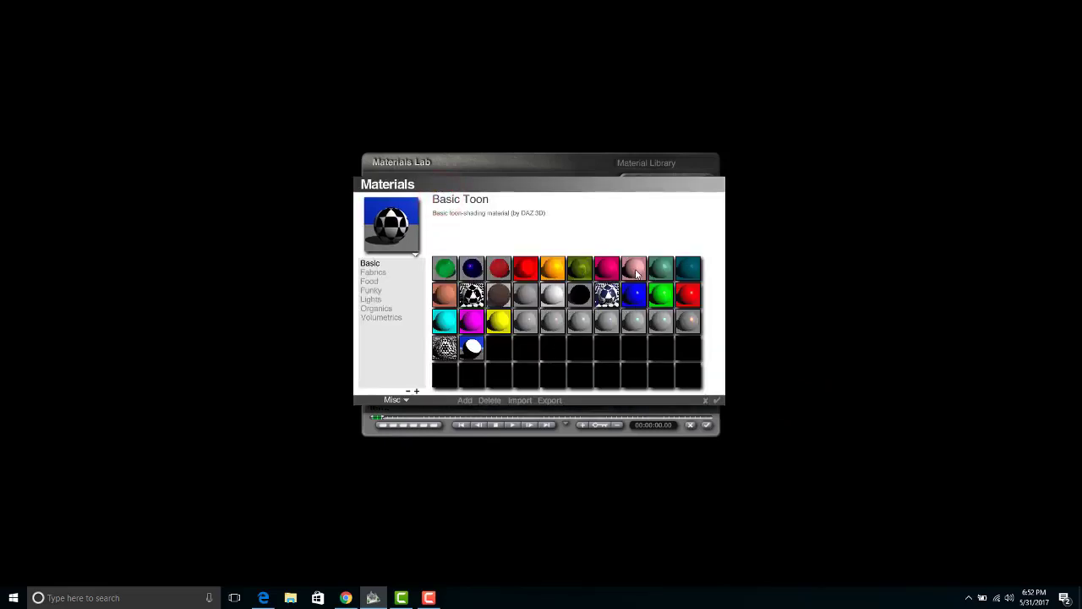
{"action": "left_click", "coordinate": [445, 296]}
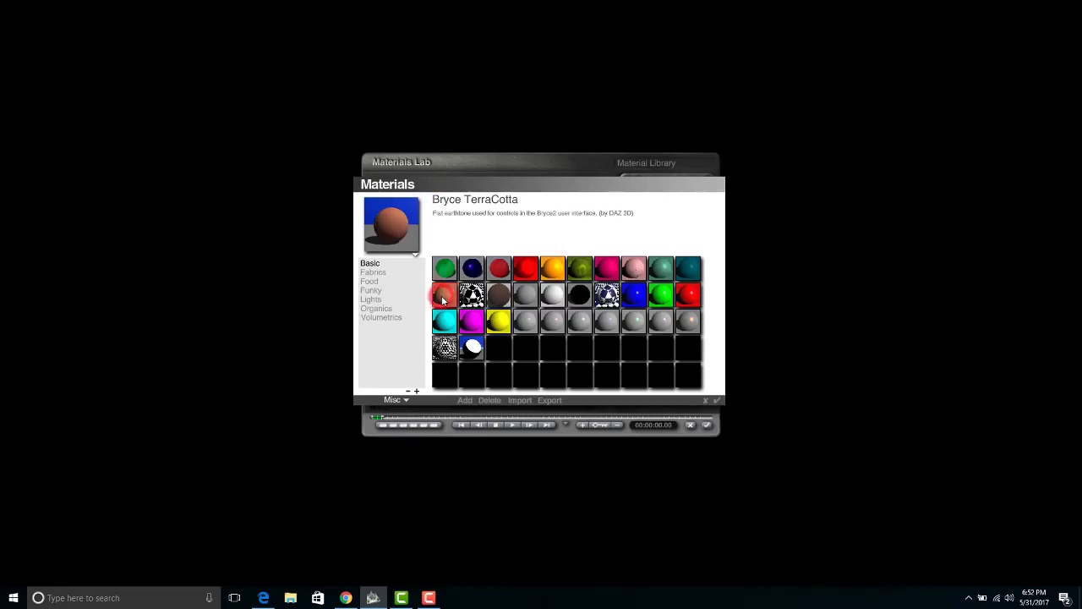
{"action": "left_click", "coordinate": [717, 400]}
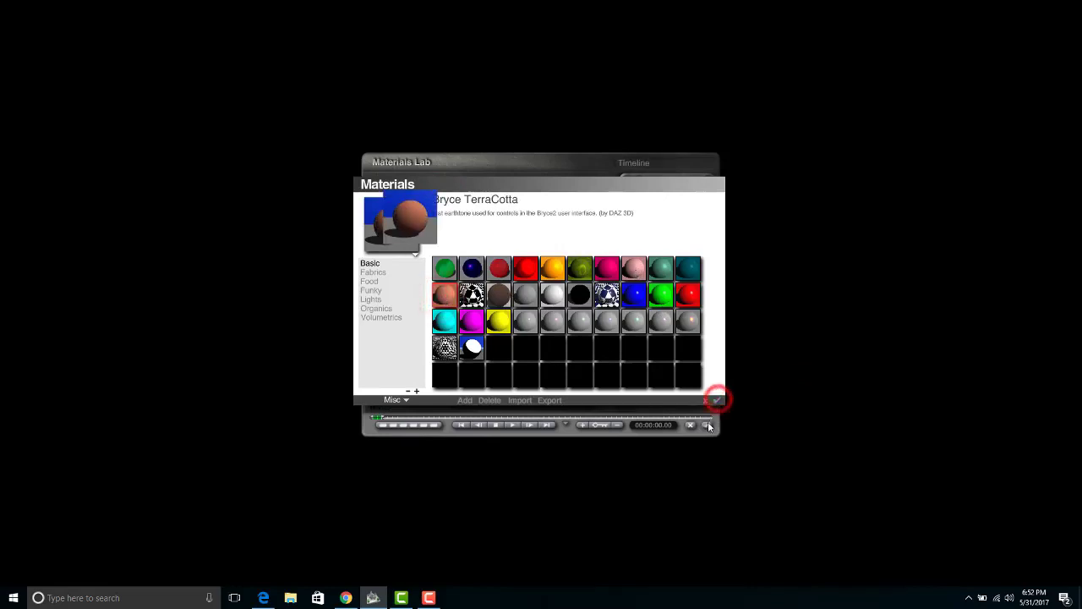
{"action": "left_click", "coordinate": [706, 426]}
{"action": "left_click", "coordinate": [10, 87]}
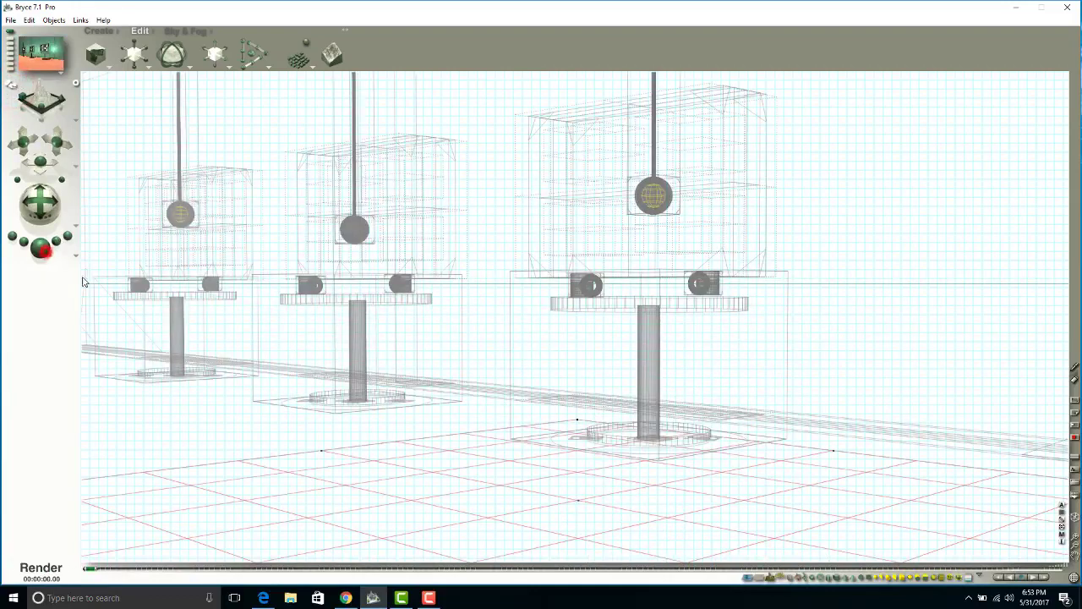
{"action": "left_click", "coordinate": [40, 247]}
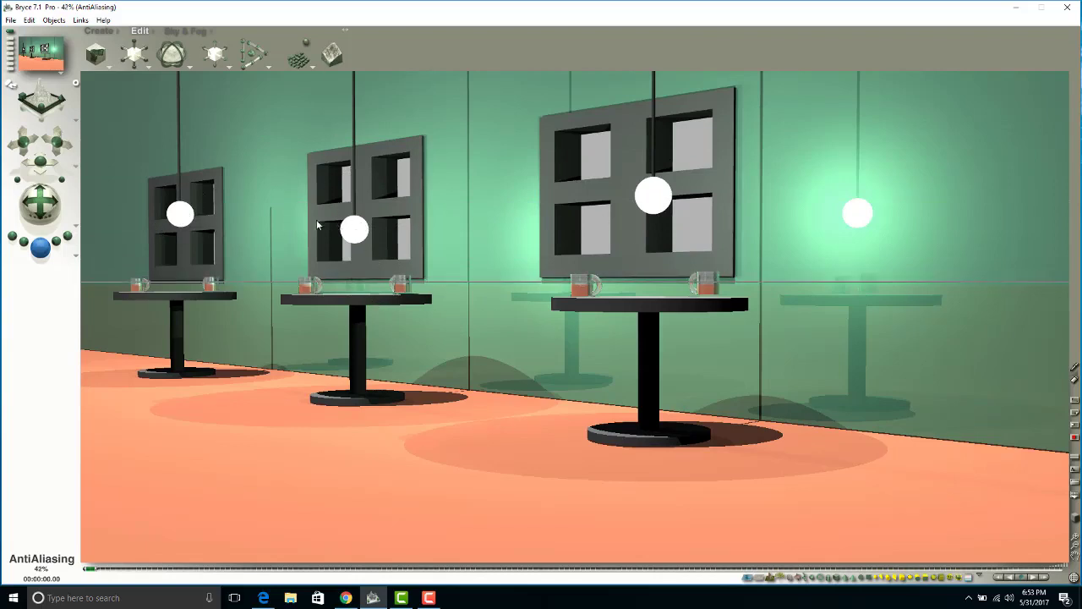
Step: Tilt the camera down toward the tables and move it closer, previewing the angle
{"action": "left_click", "coordinate": [61, 102]}
{"action": "left_click", "coordinate": [55, 100]}
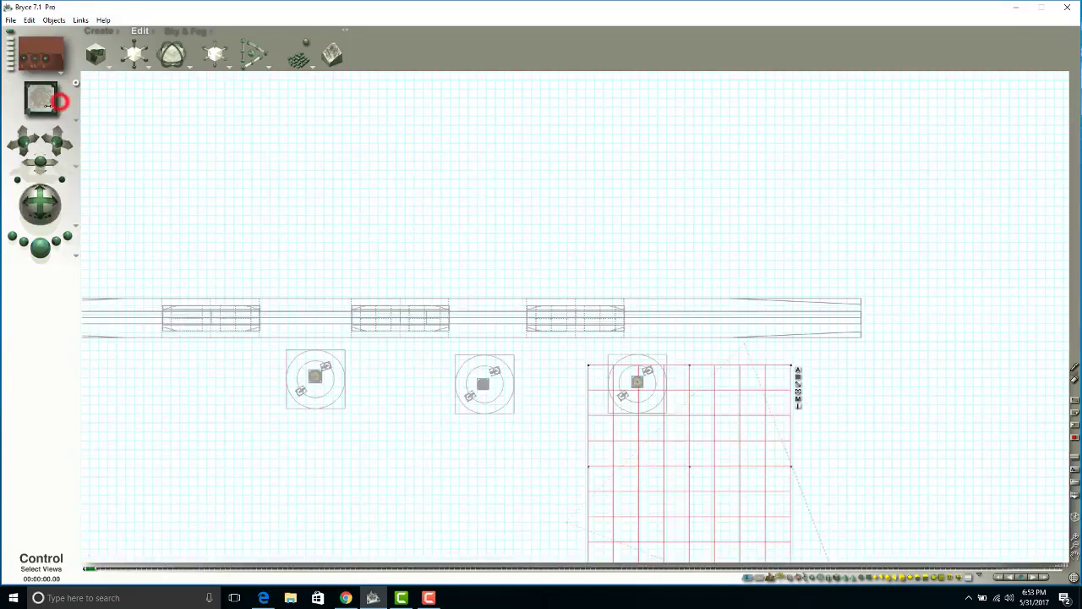
{"action": "left_click", "coordinate": [42, 103]}
{"action": "left_click_drag", "start_coordinate": [40, 205], "coordinate": [41, 238]}
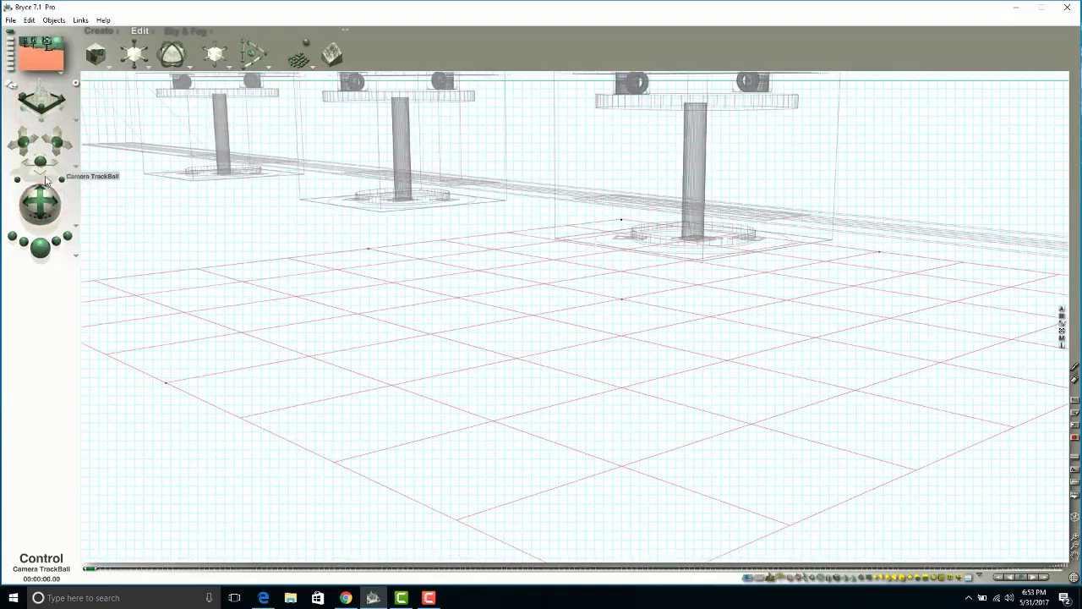
{"action": "left_click_drag", "start_coordinate": [56, 140], "coordinate": [58, 144]}
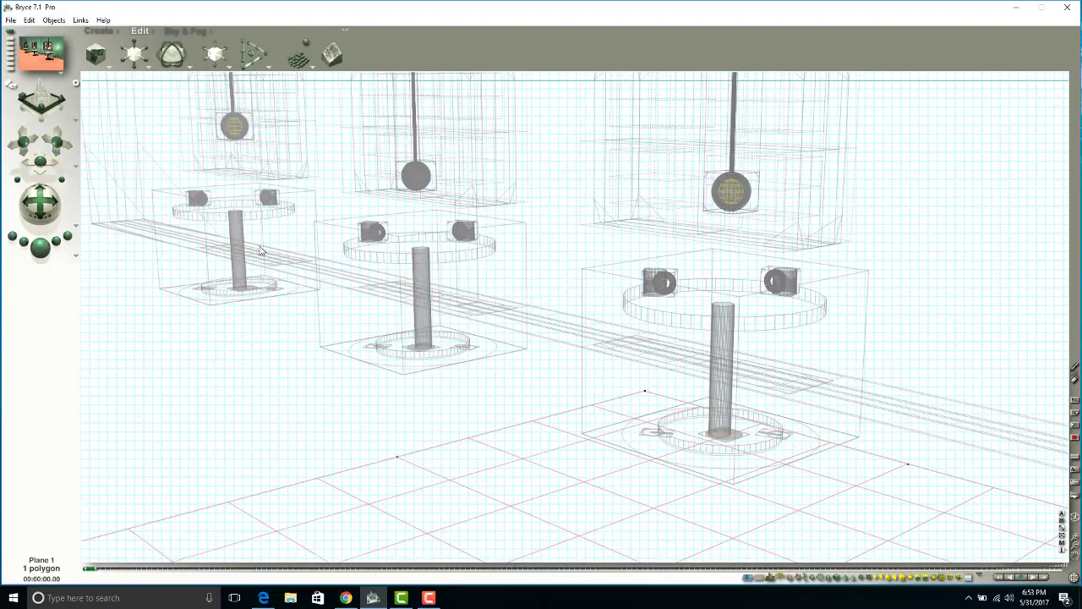
{"action": "left_click", "coordinate": [40, 246]}
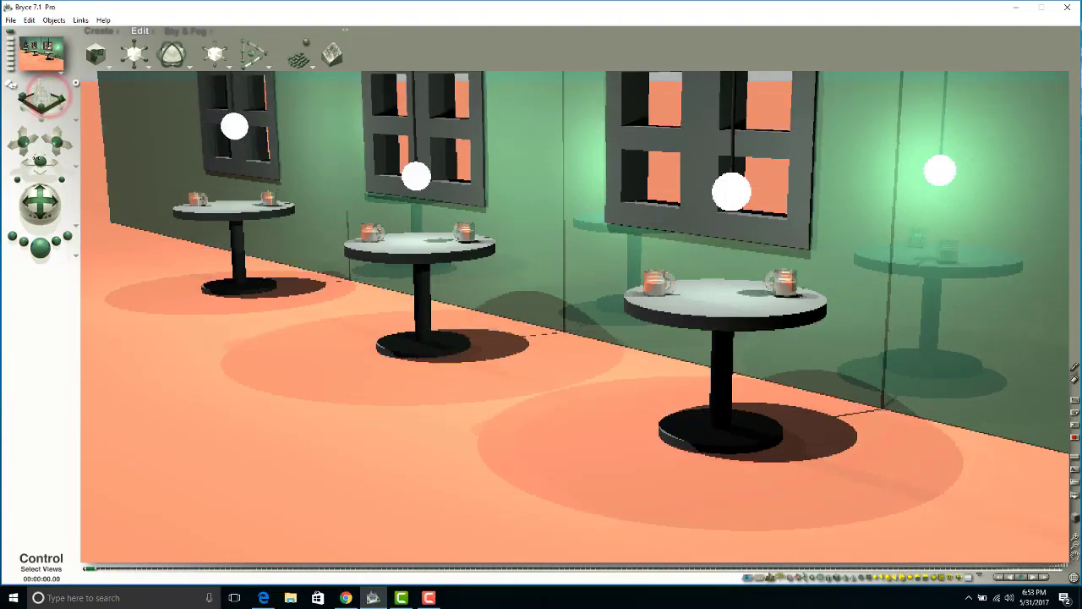
{"action": "left_click_drag", "start_coordinate": [40, 160], "coordinate": [55, 132]}
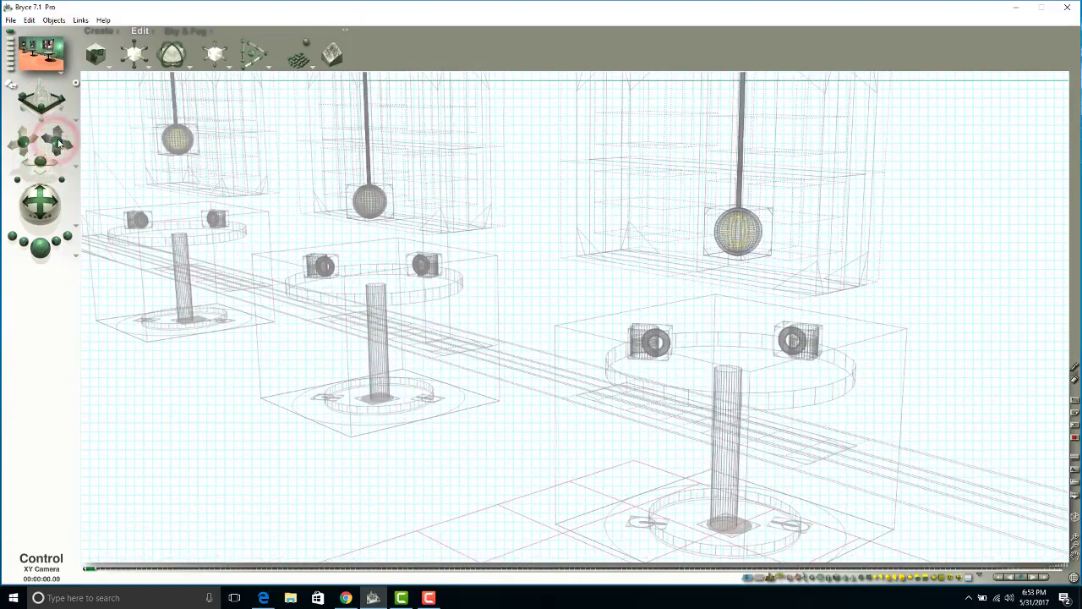
Step: Choose the Daytime 'Realism Achieved' sky preset and close the presets library
{"action": "left_click", "coordinate": [210, 34]}
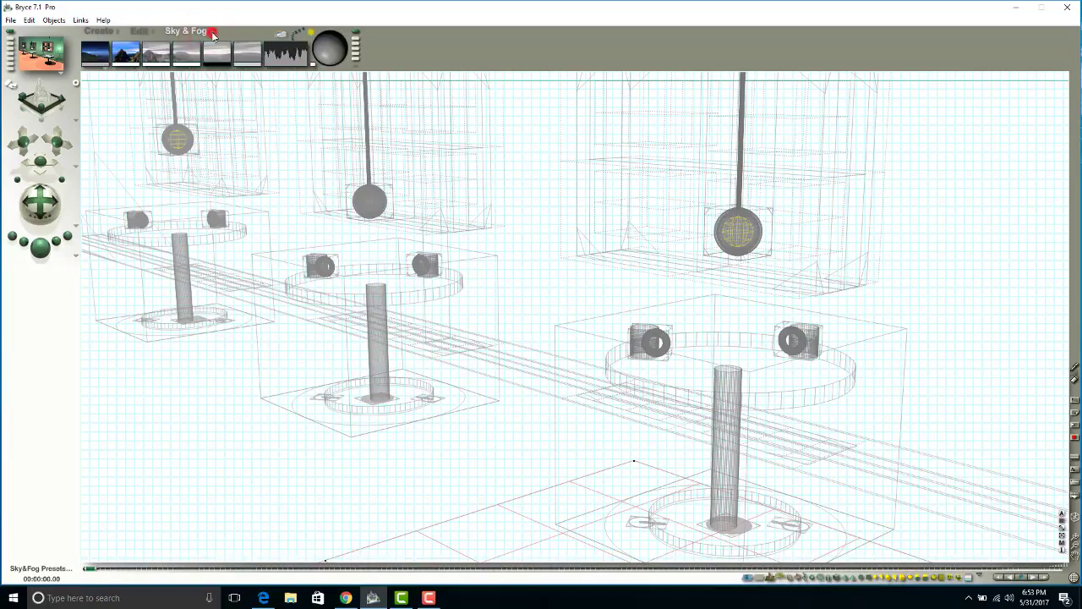
{"action": "left_click", "coordinate": [213, 33]}
{"action": "left_click", "coordinate": [384, 273]}
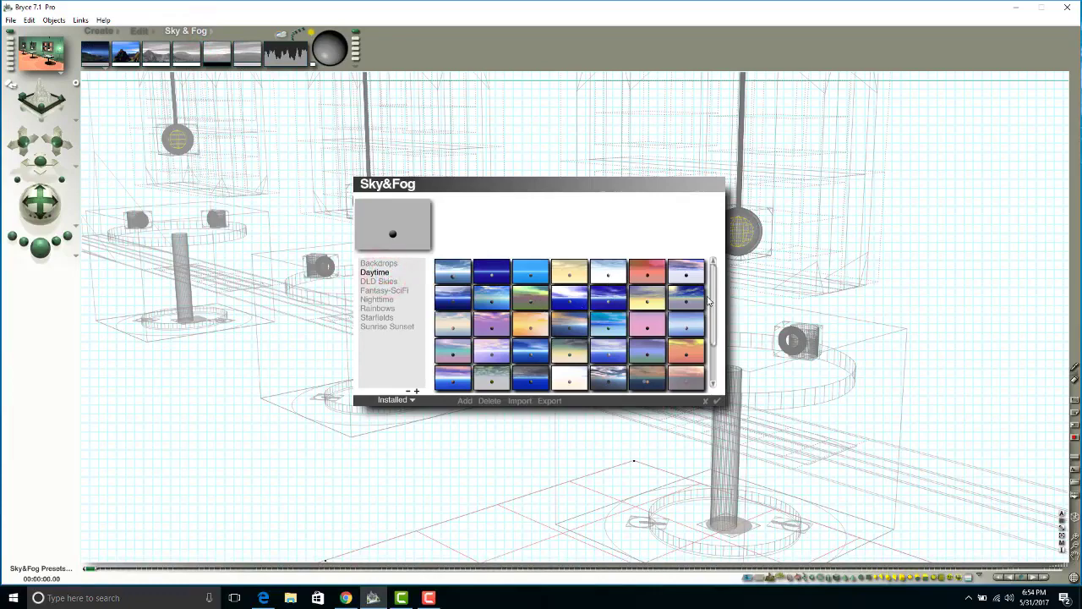
{"action": "left_click", "coordinate": [569, 324]}
{"action": "left_click", "coordinate": [718, 400]}
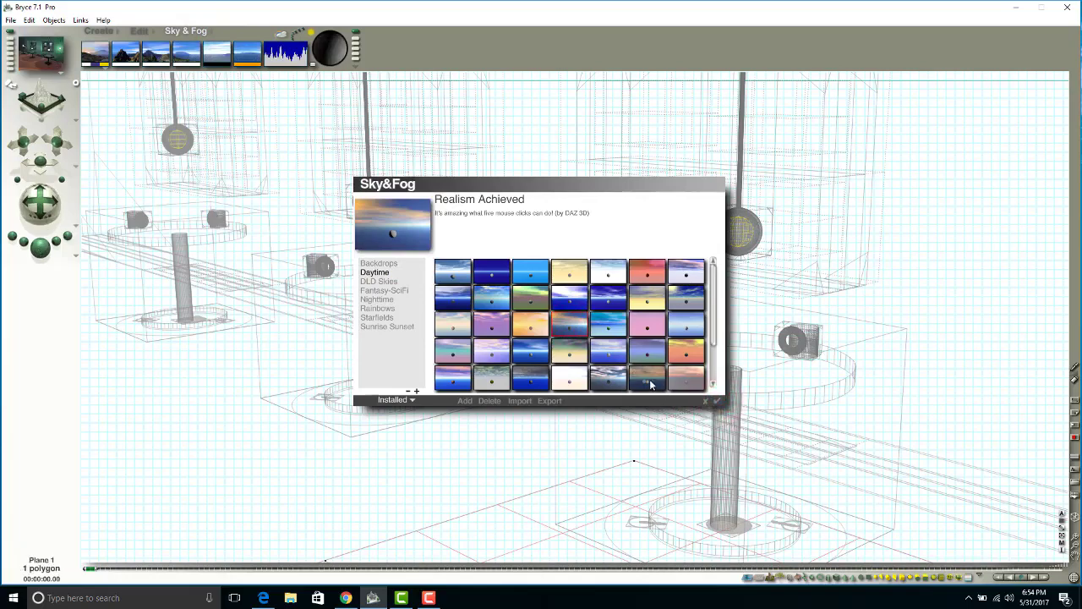
{"action": "left_click", "coordinate": [718, 401]}
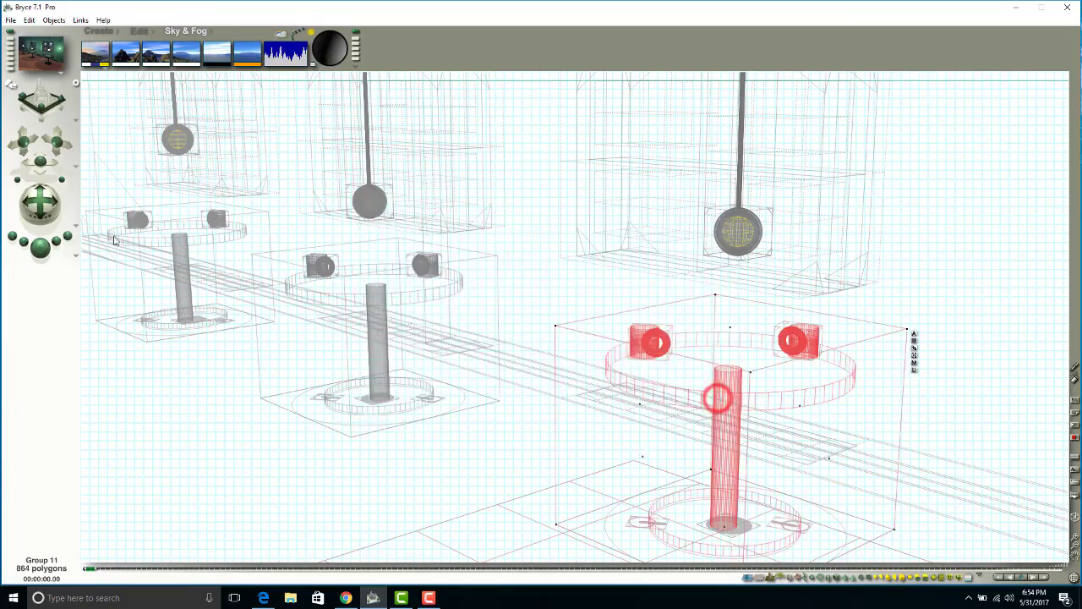
Step: Render the café scene under the Realism Achieved sky to check the dim window lighting
{"action": "left_click", "coordinate": [47, 254]}
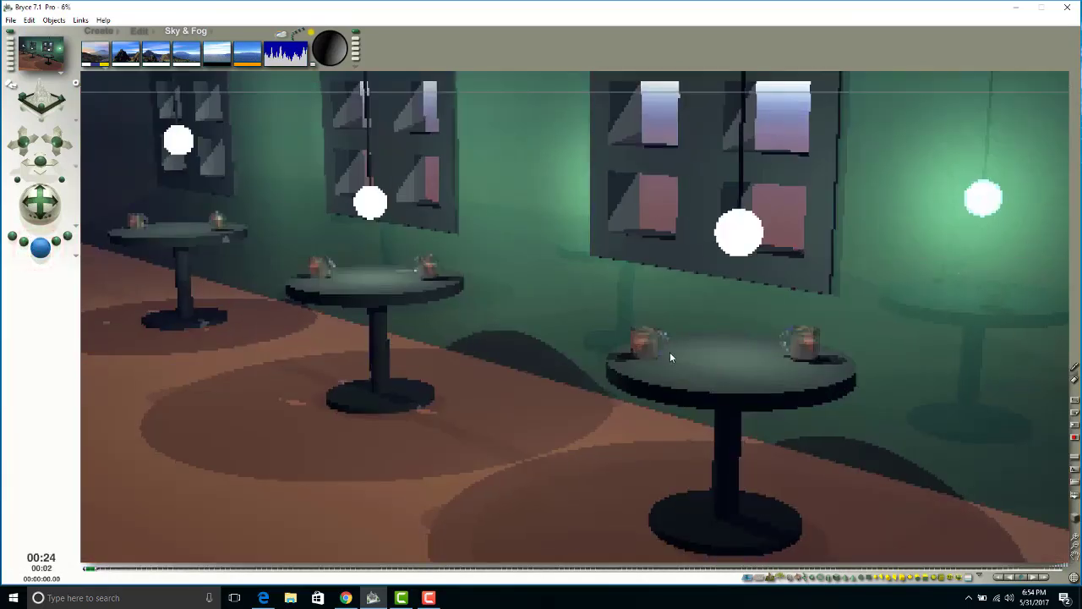